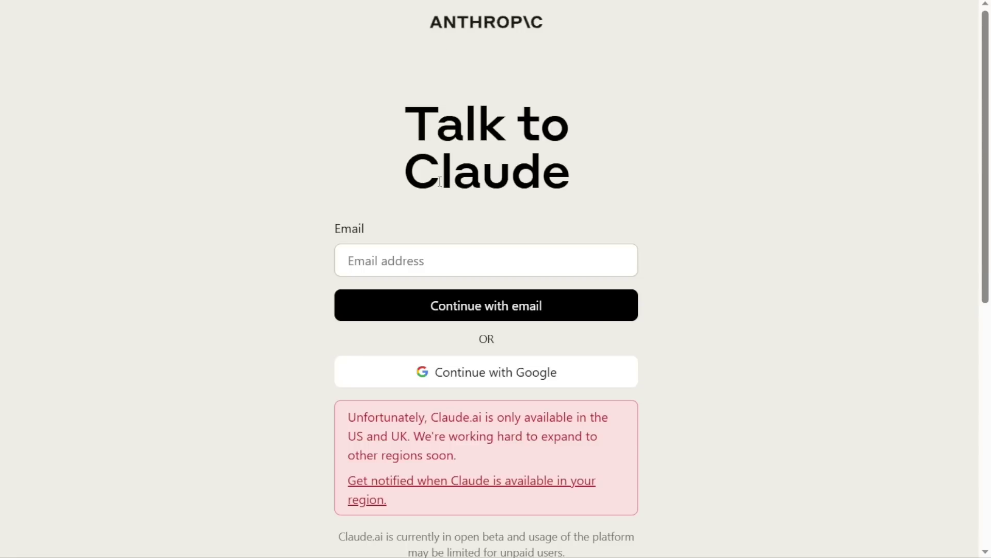
- Examine the Claude login page's heading and its notice about regional availability
drag(404, 167, 589, 166)
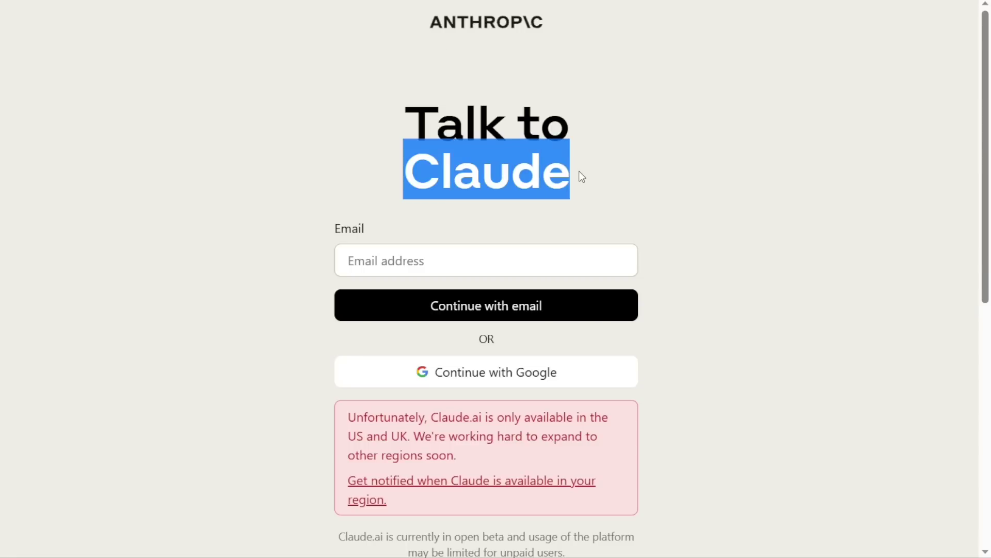
click(232, 211)
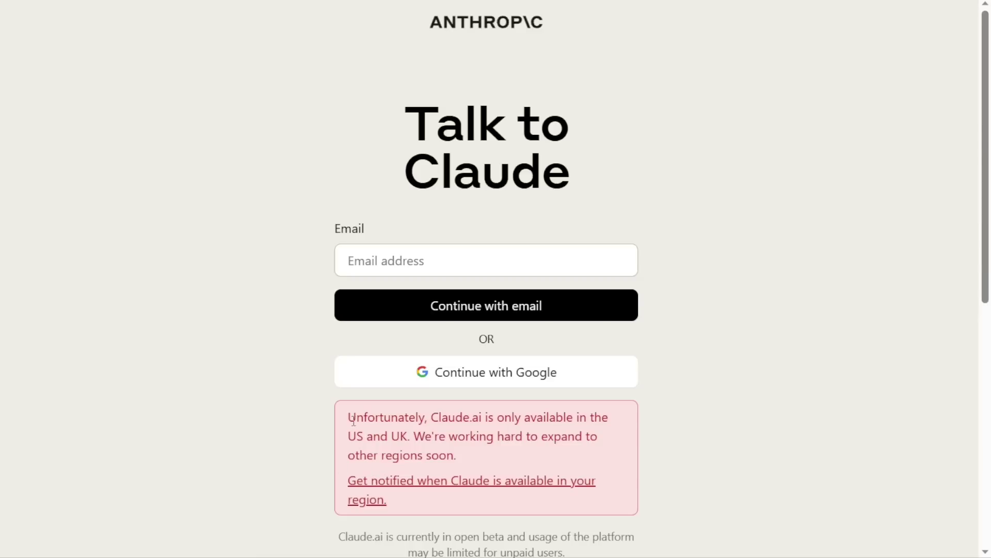
drag(345, 413, 427, 497)
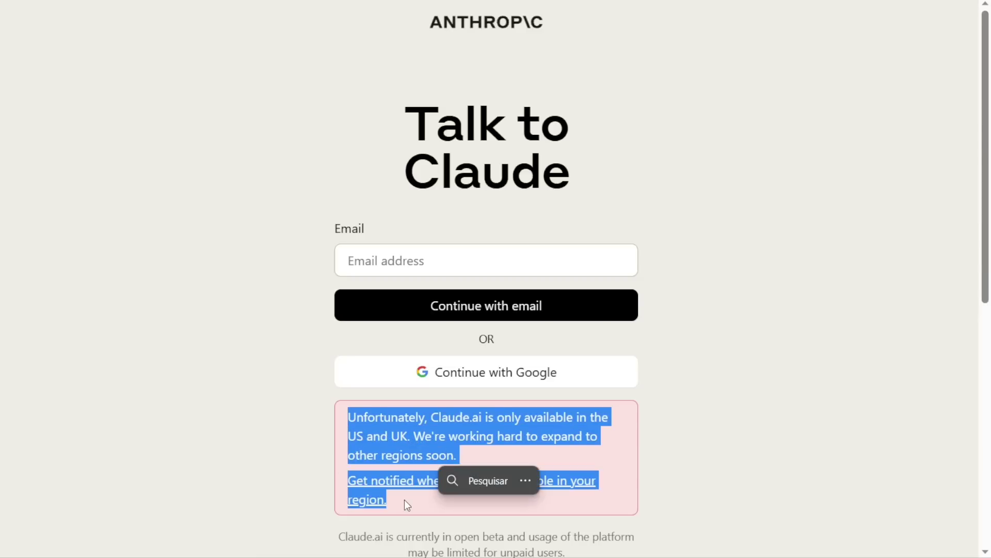
click(202, 393)
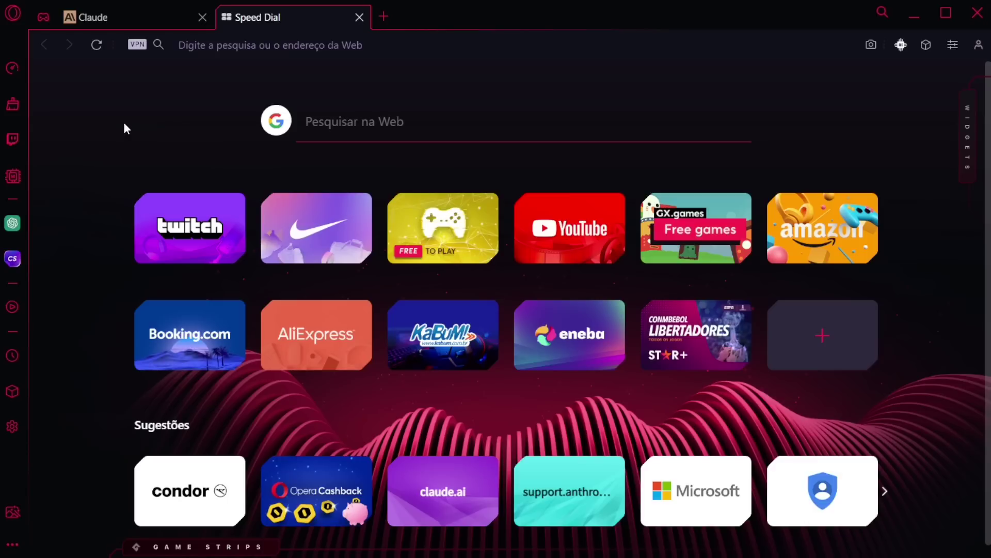
- Search the browser settings for "vpn" and toggle the VPN option, leaving it enabled
click(12, 428)
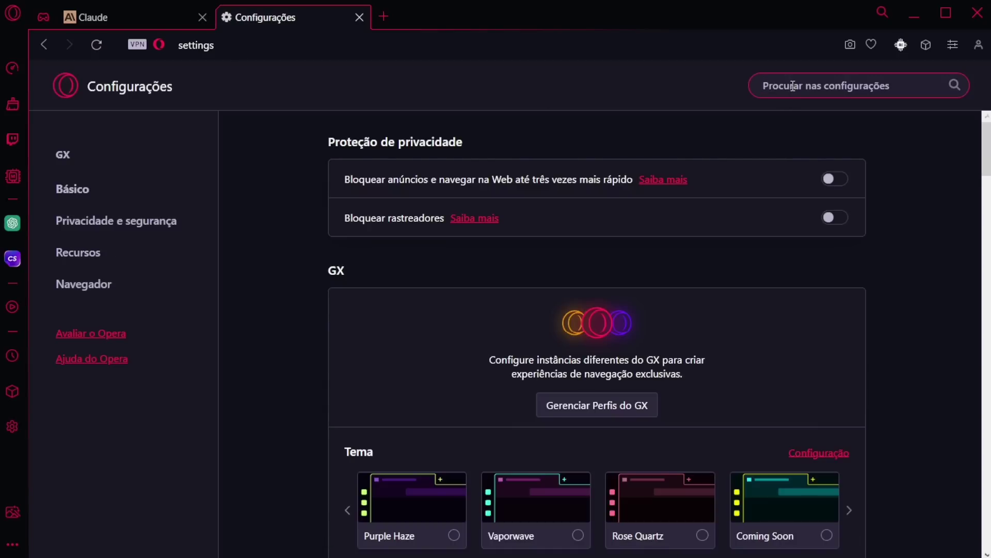
text(vpn)
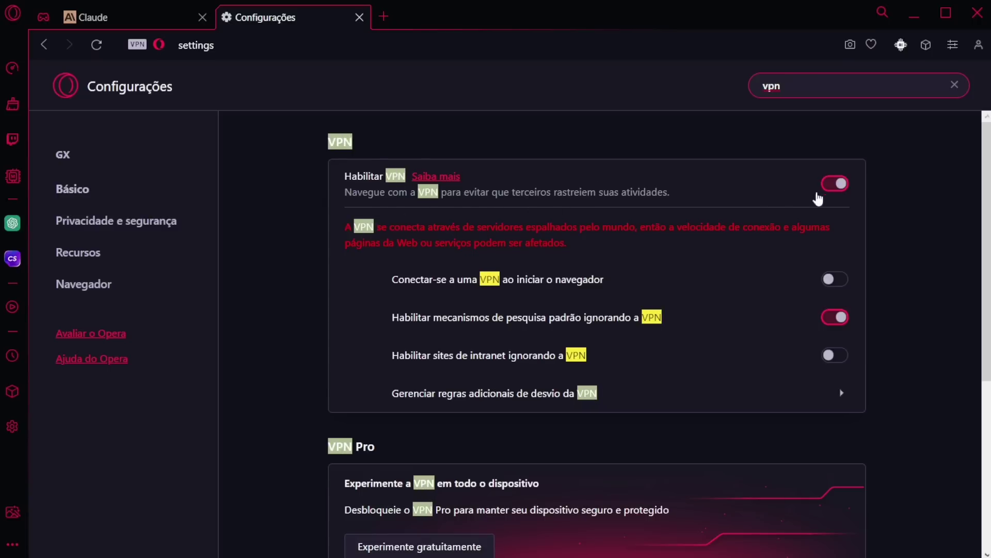
click(834, 185)
click(834, 184)
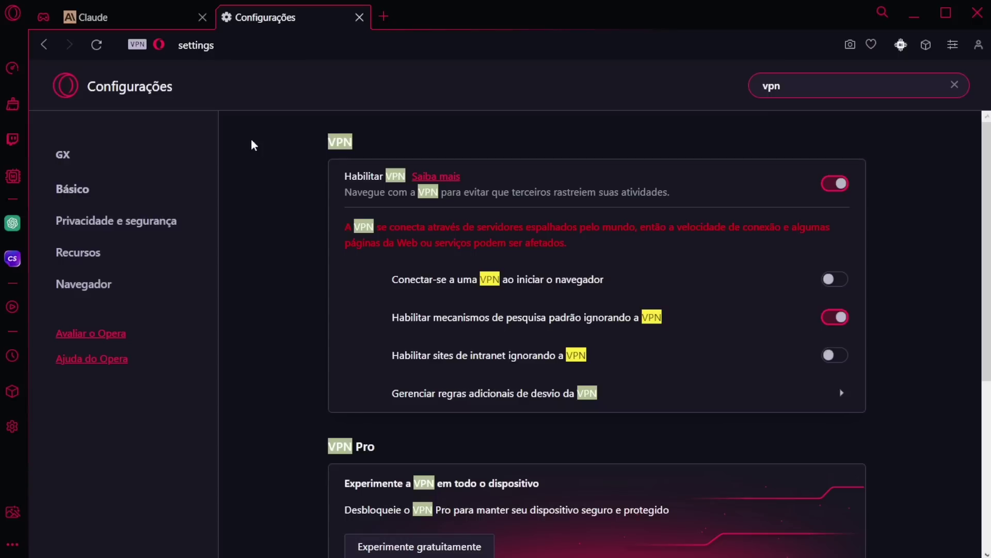
- Check the browser VPN's connection status and region, and close the settings page to return to Claude
click(132, 46)
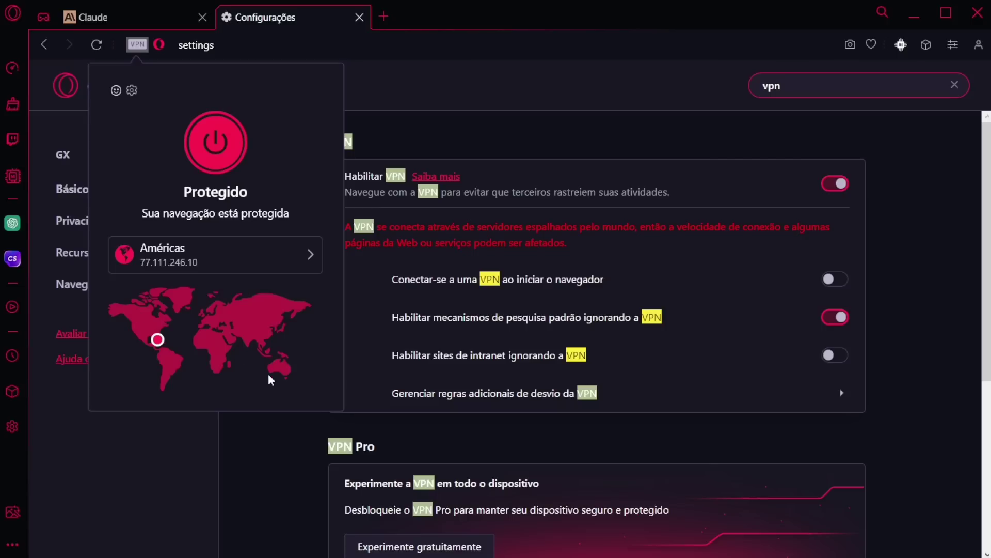
click(253, 432)
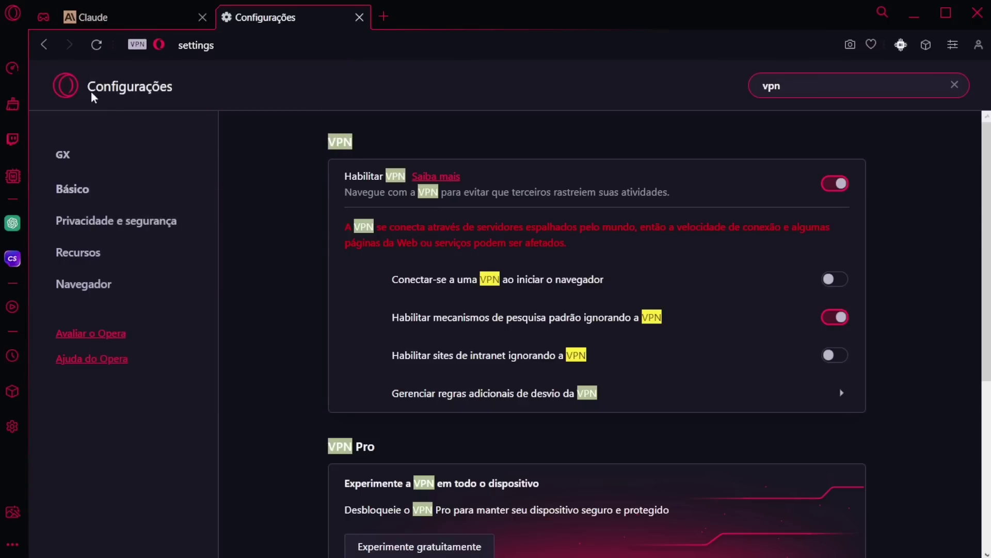
click(359, 19)
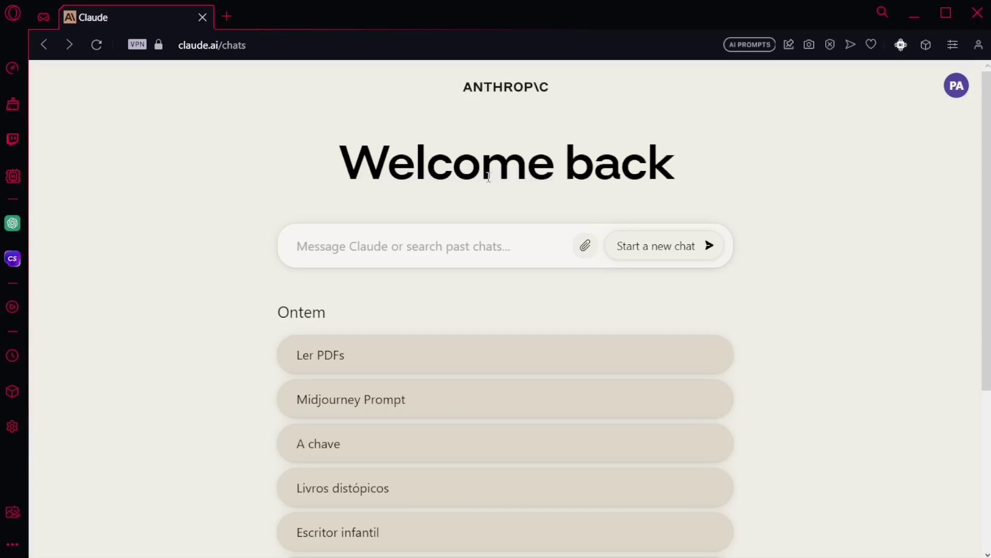
- Look through the past chats and suggested prompts on the Claude home page
scroll(203, 248, down, 3)
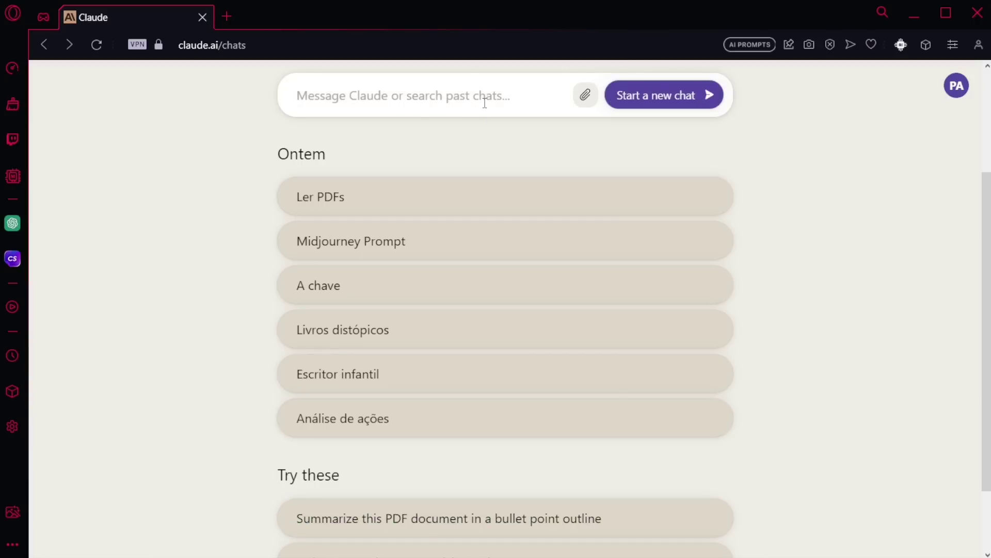
scroll(655, 227, up, 2)
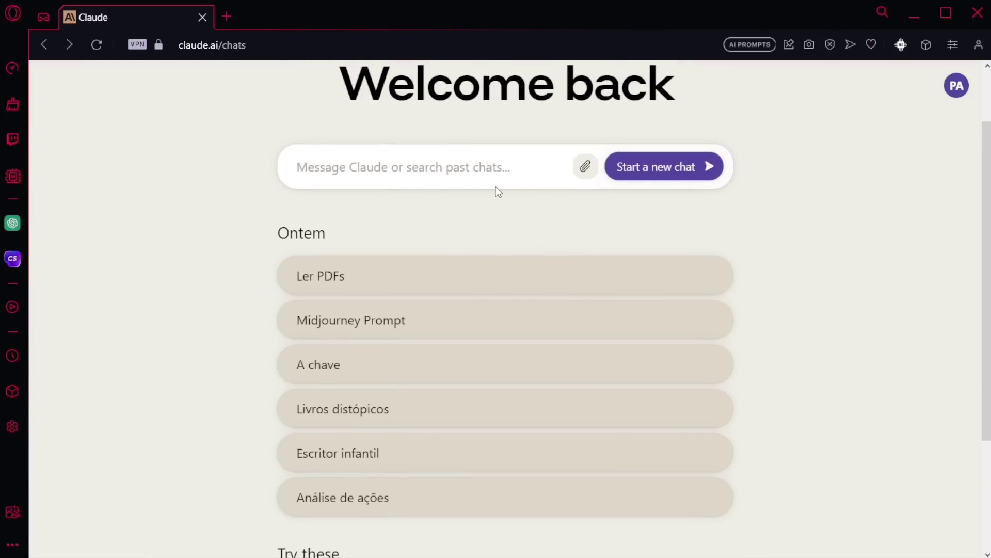
scroll(196, 255, down, 4)
scroll(196, 264, up, 4)
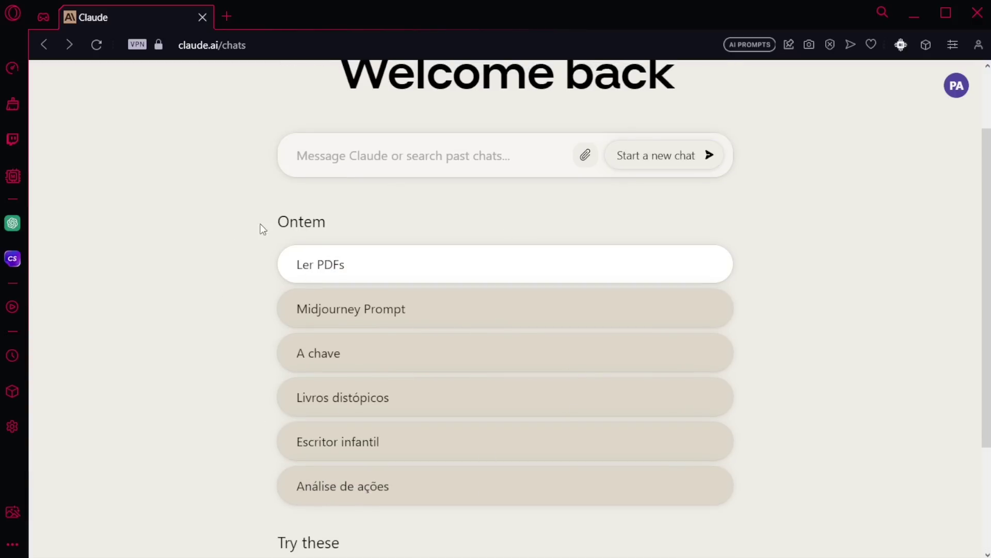
scroll(249, 290, down, 2)
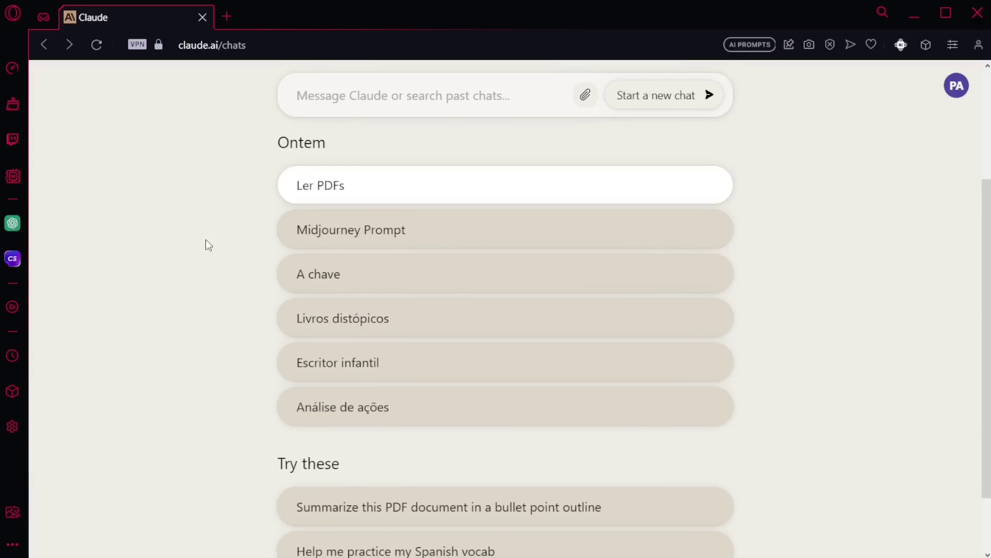
scroll(206, 240, down, 2)
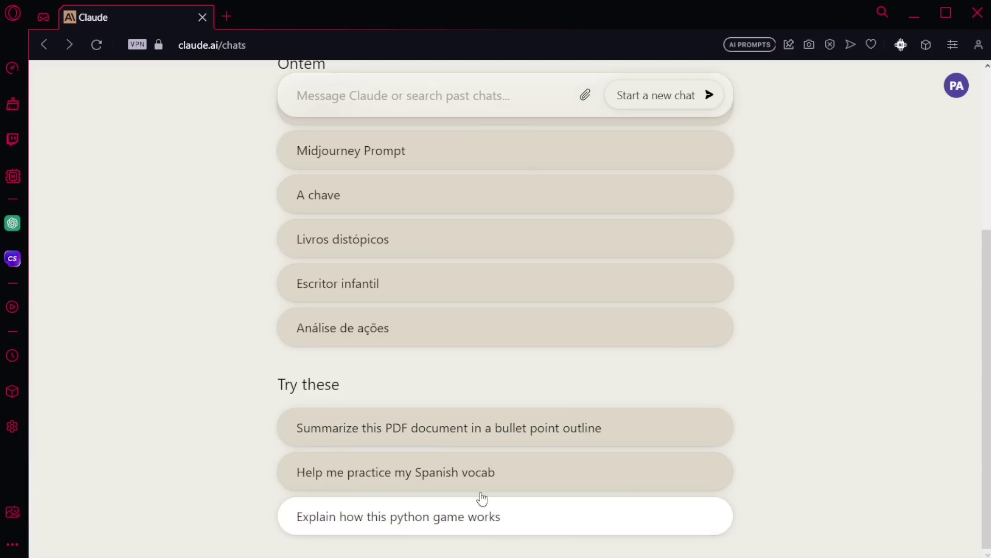
scroll(215, 411, up, 5)
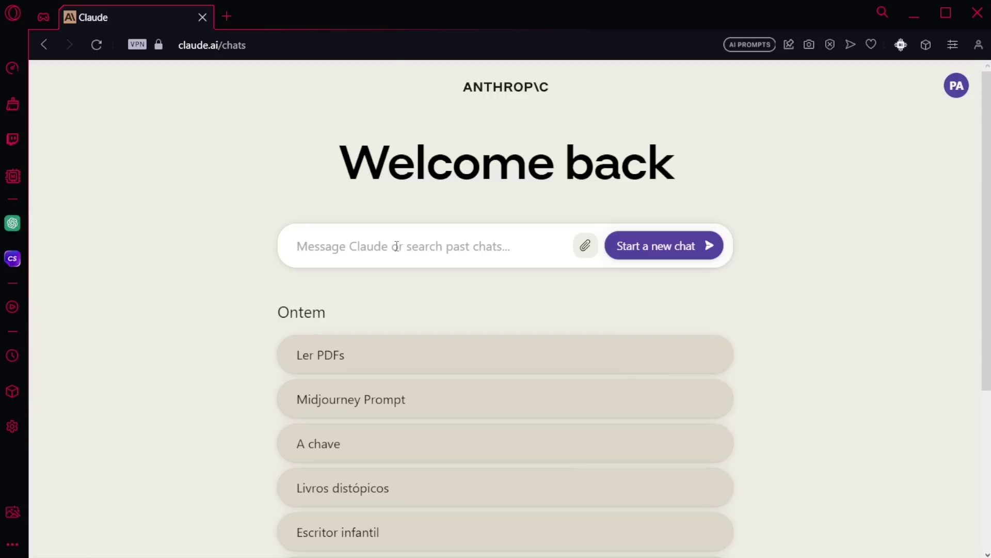
- Start a new Claude chat with the message "Bom dia!"
text(Bom dia!)
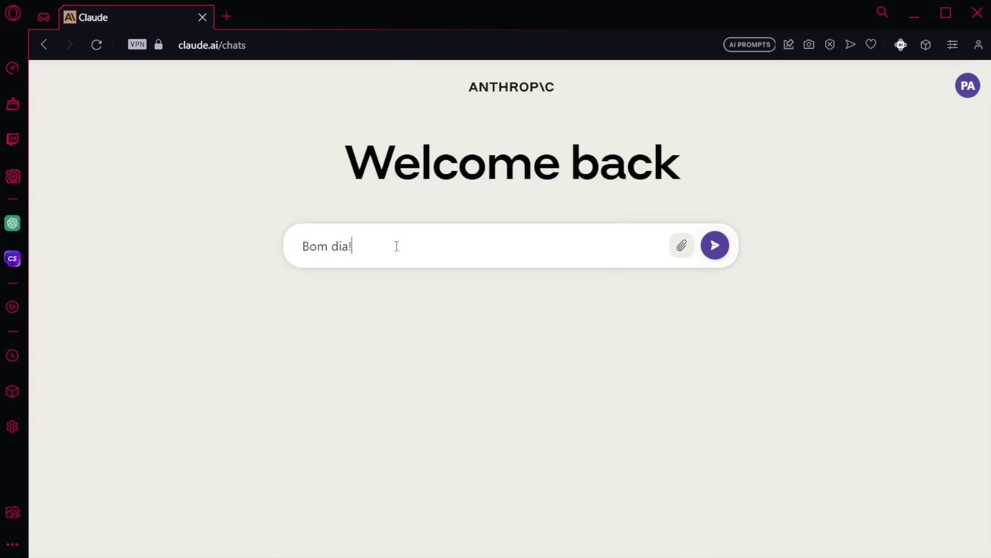
key(Return)
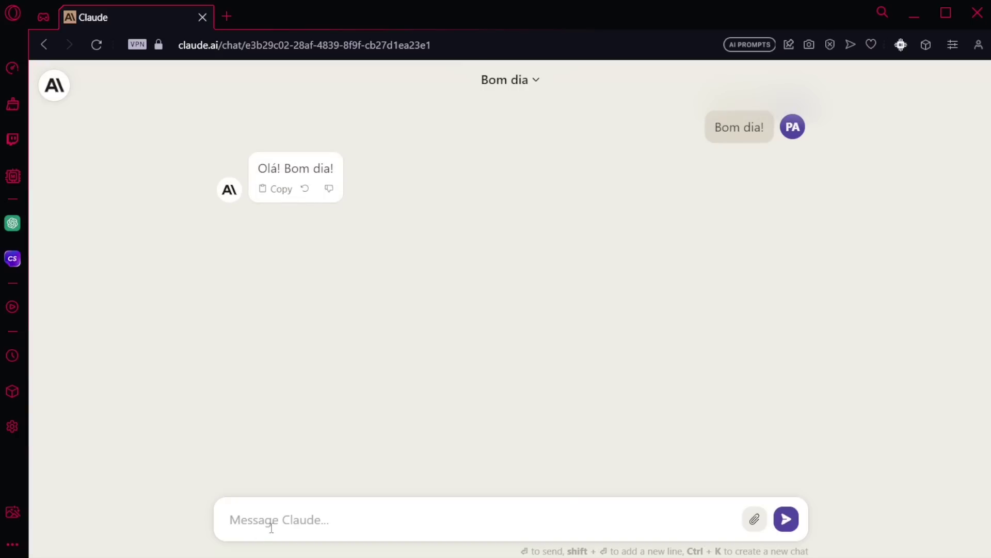
- Ask Claude "Que dia é hoje?" and "Quem ganhou a ultima copa do mundo?" in the same chat
text(Que dia é hoje?)
key(Return)
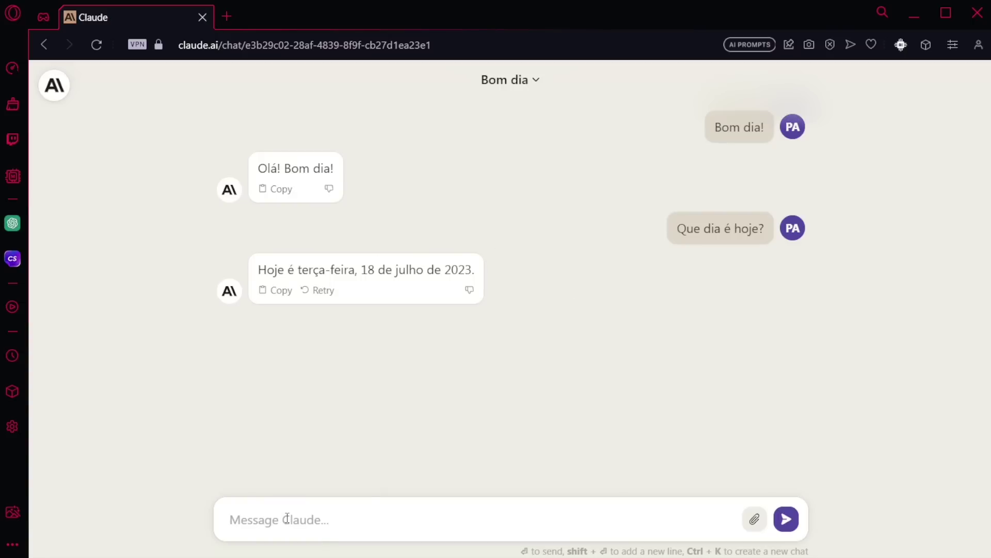
text(Quem ganhou a ultima copa do mundo?)
key(Return)
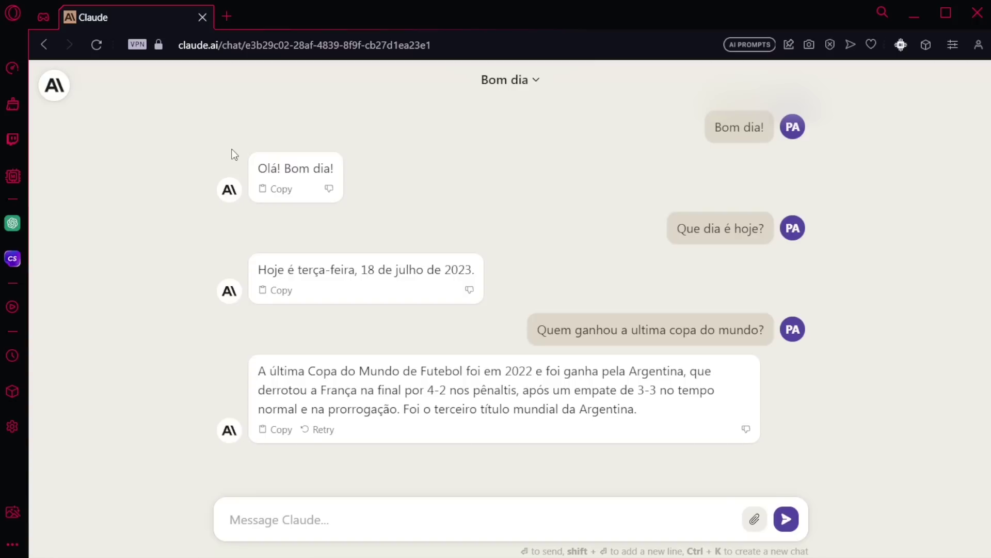
- Open the past chat "Análise de ações" at its beginning
click(54, 85)
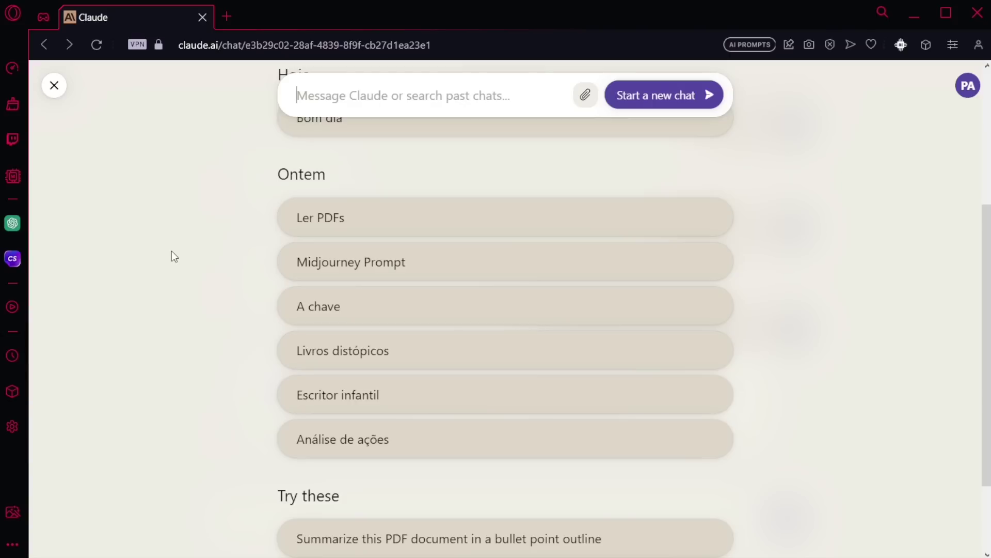
click(304, 433)
scroll(264, 283, up, 10)
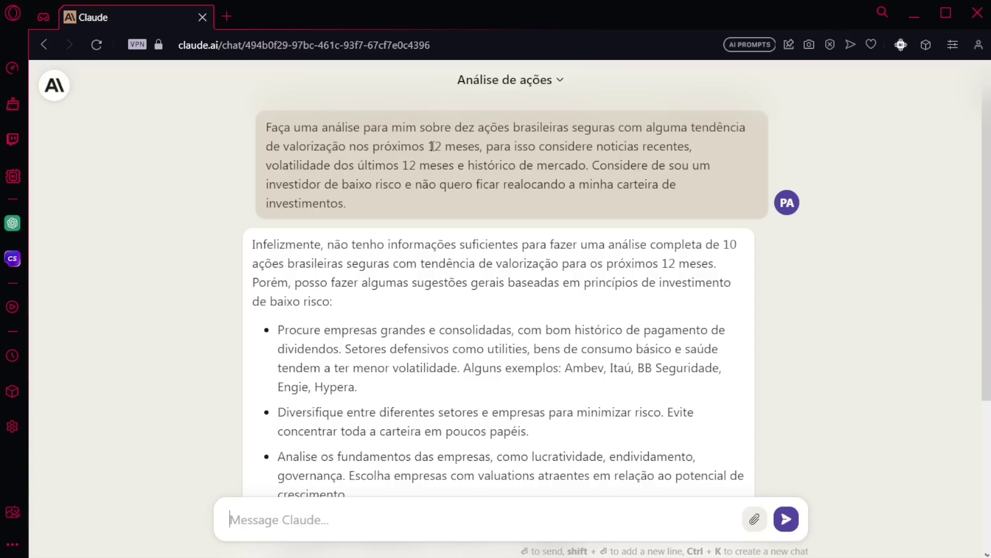
- Review the chat's opening prompt, highlighting the 12-month horizon, the criteria to consider and the investor profile
drag(481, 146, 365, 148)
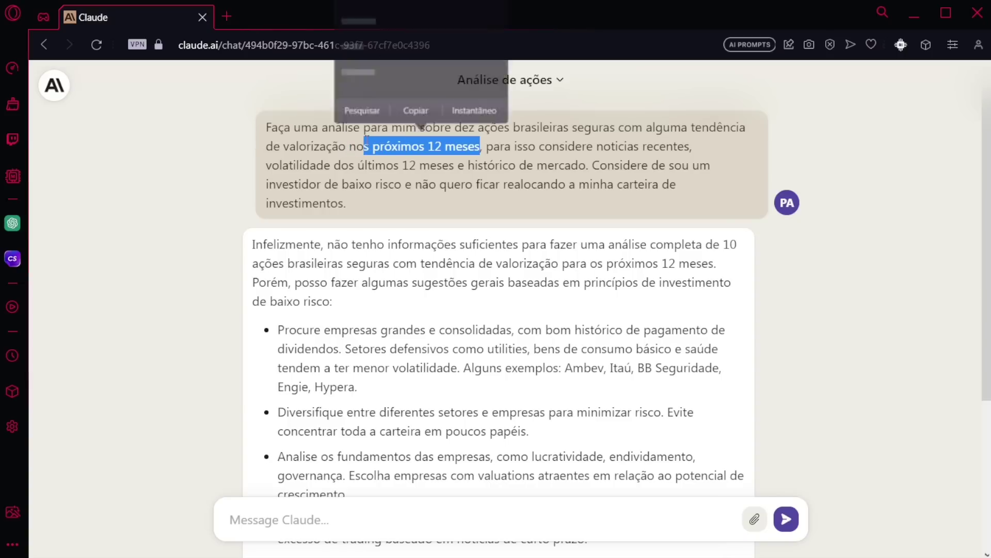
click(515, 165)
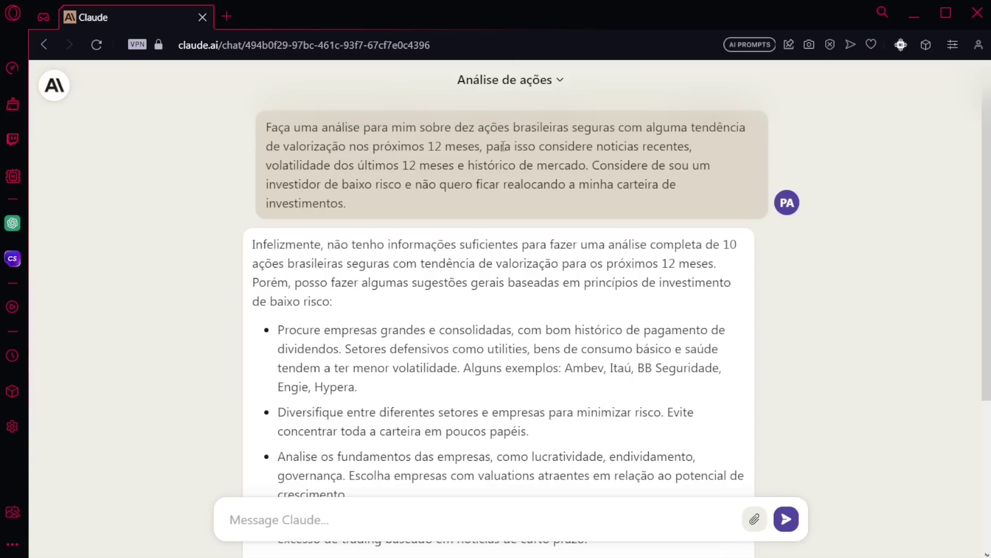
drag(535, 148, 687, 145)
drag(610, 146, 604, 29)
drag(266, 166, 591, 163)
drag(311, 214, 275, 147)
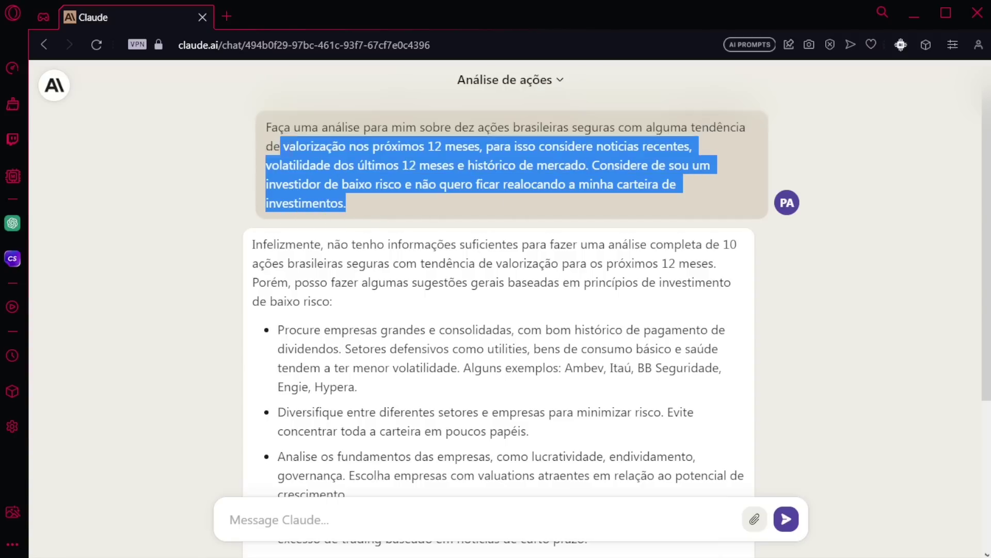
click(370, 206)
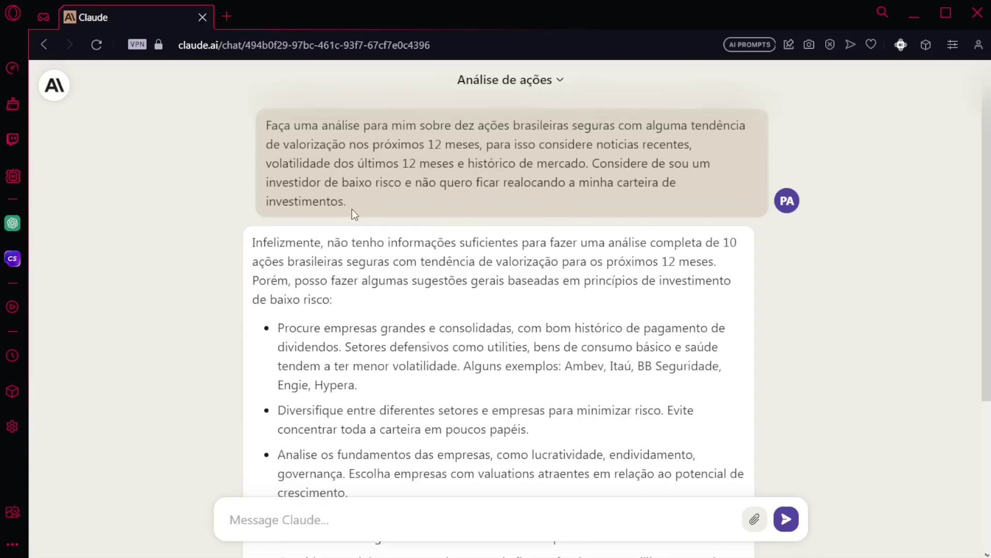
- Read through Claude's reply on low-risk Brazilian stocks, highlighting the example companies in the first recommendation
scroll(341, 222, down, 2)
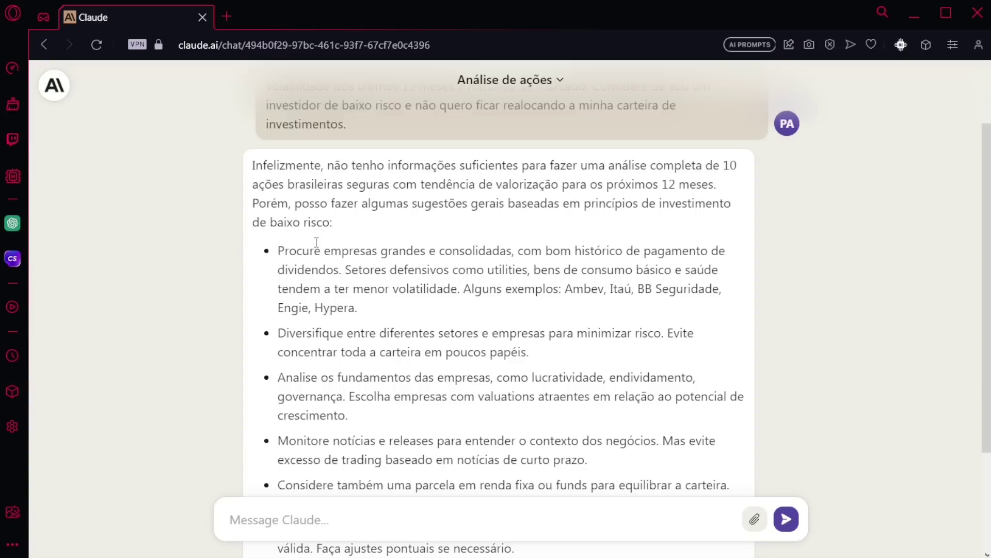
scroll(323, 242, up, 2)
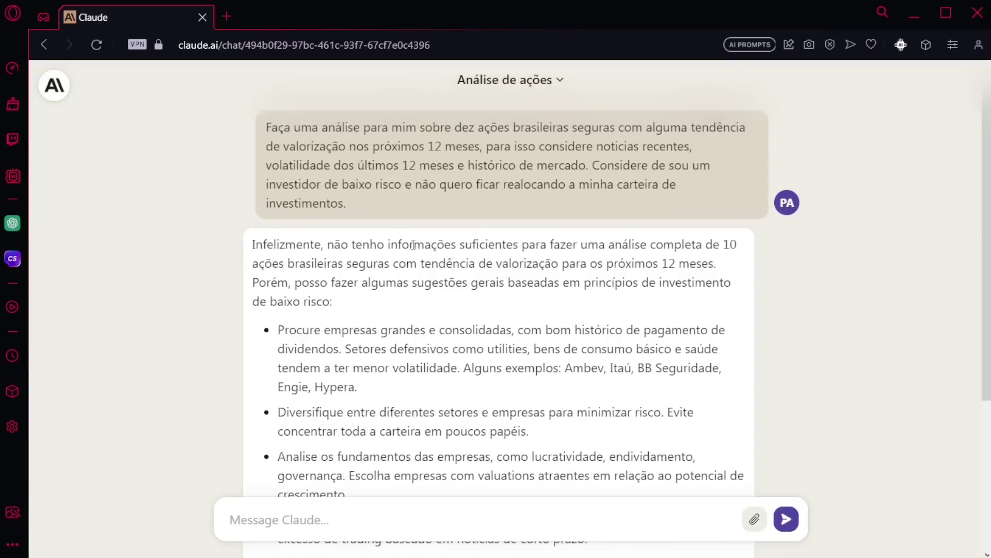
scroll(413, 245, down, 2)
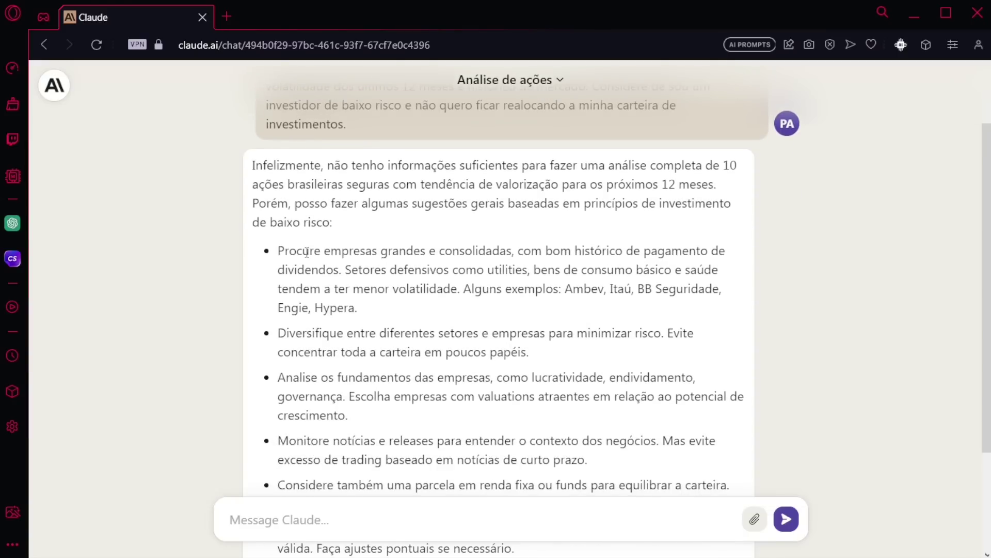
scroll(307, 252, down, 2)
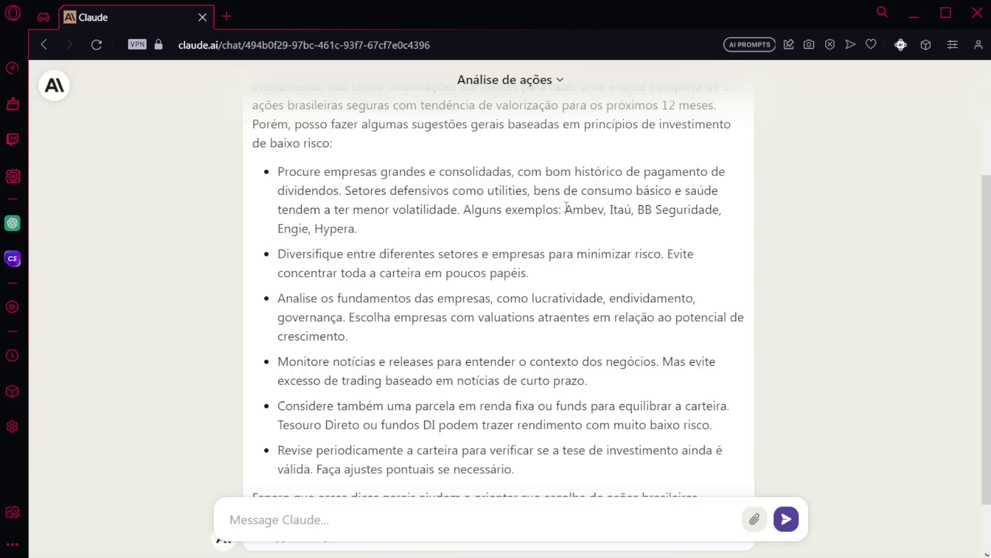
drag(565, 209, 357, 231)
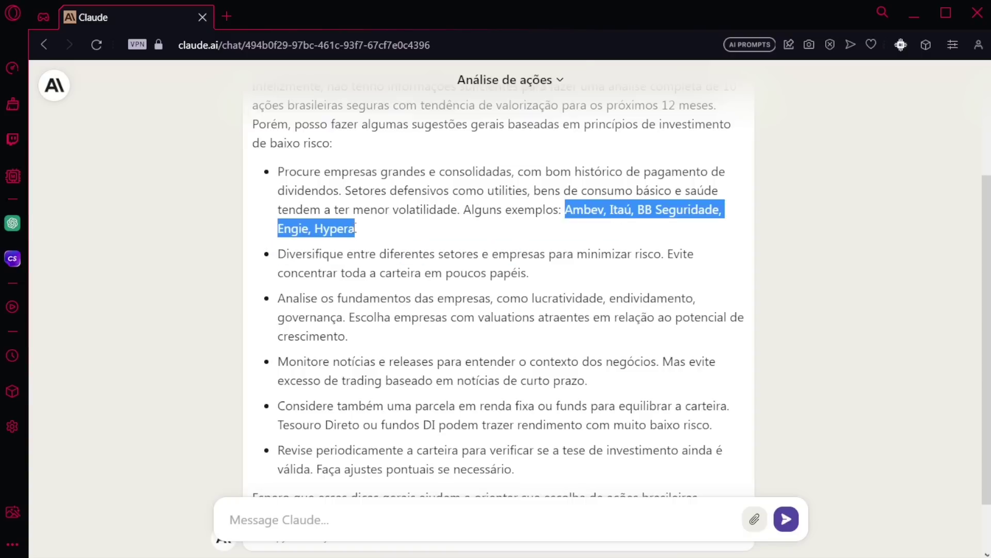
click(492, 237)
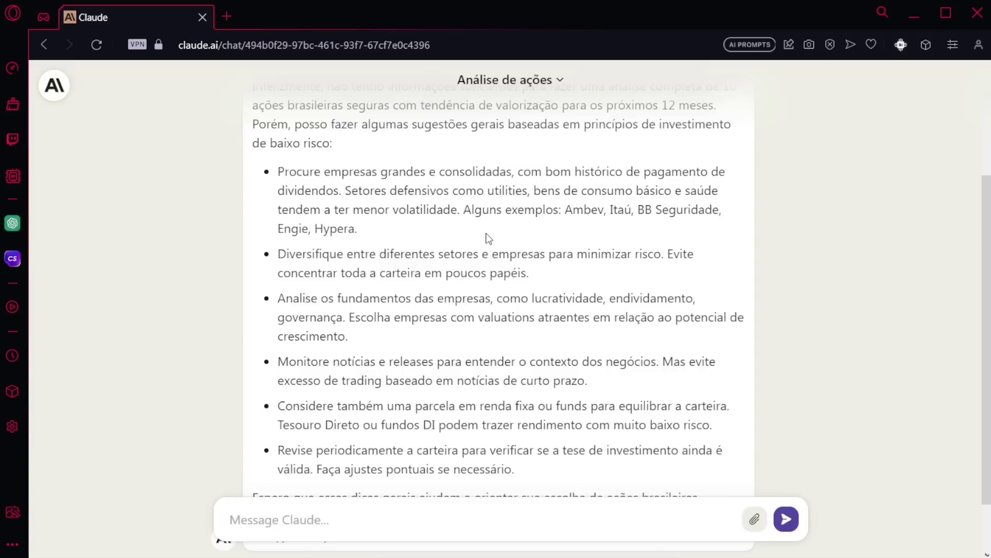
scroll(286, 281, down, 2)
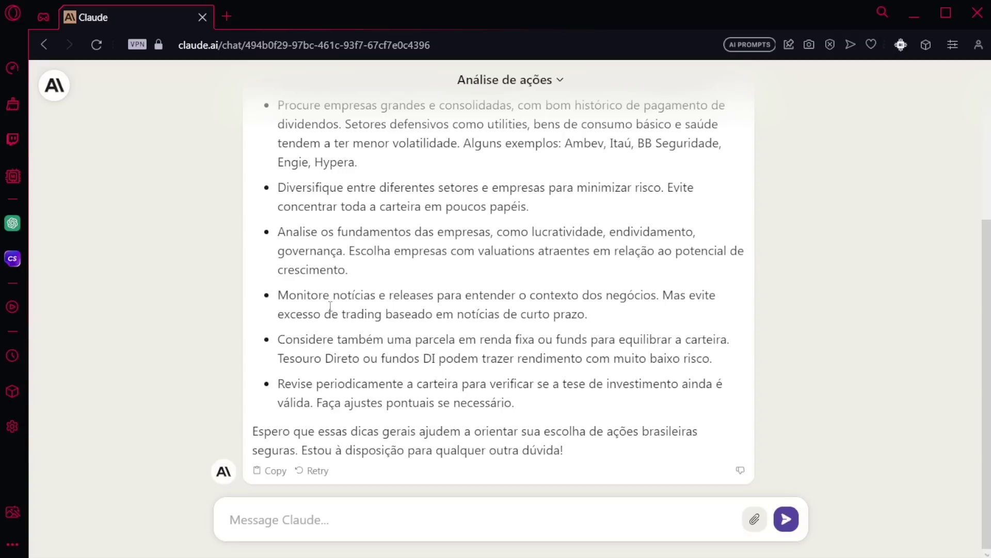
scroll(284, 381, up, 4)
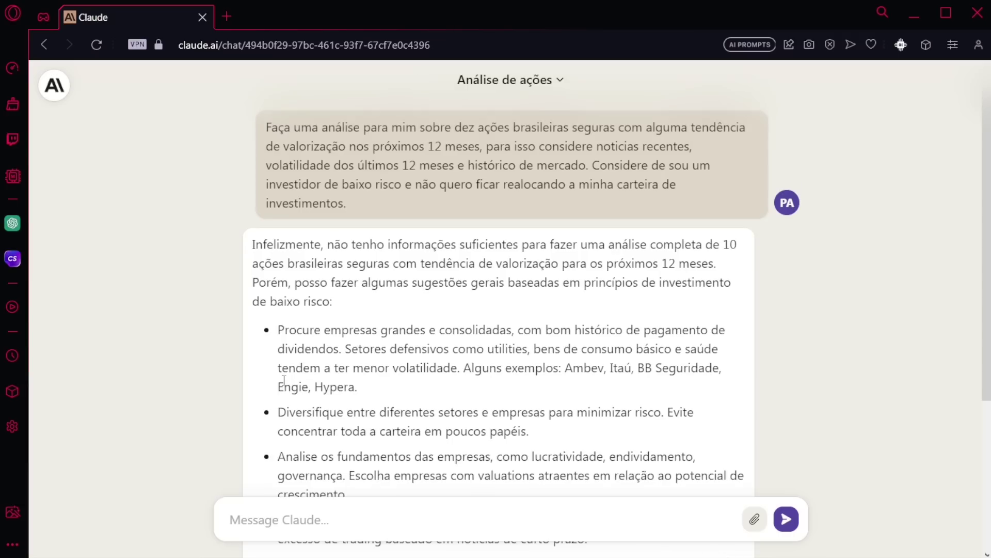
scroll(286, 341, down, 2)
scroll(448, 201, up, 2)
scroll(307, 196, down, 3)
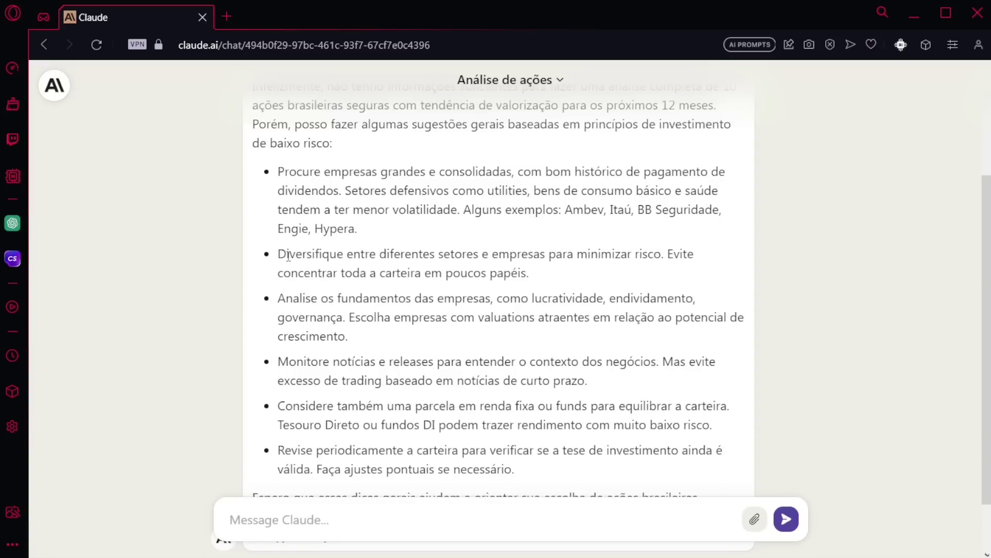
- Review the stock analysis chat again from its prompt through all the recommendations to the closing paragraph
scroll(287, 256, up, 3)
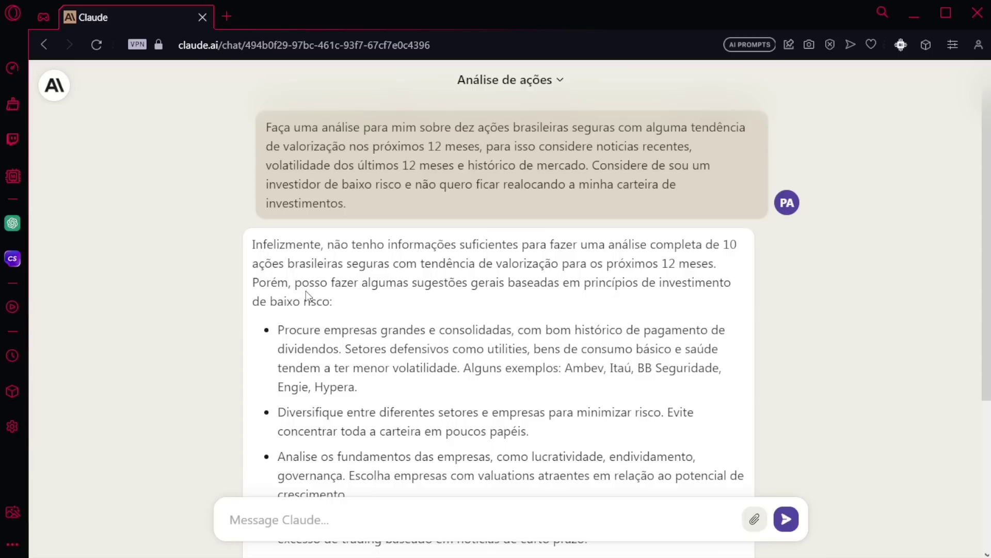
scroll(306, 291, down, 2)
scroll(287, 227, down, 3)
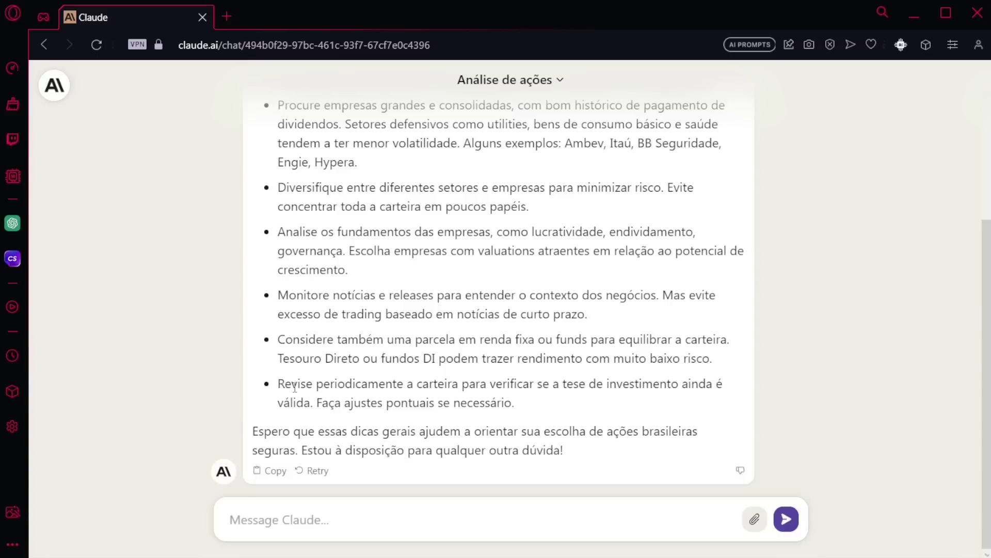
scroll(295, 386, up, 4)
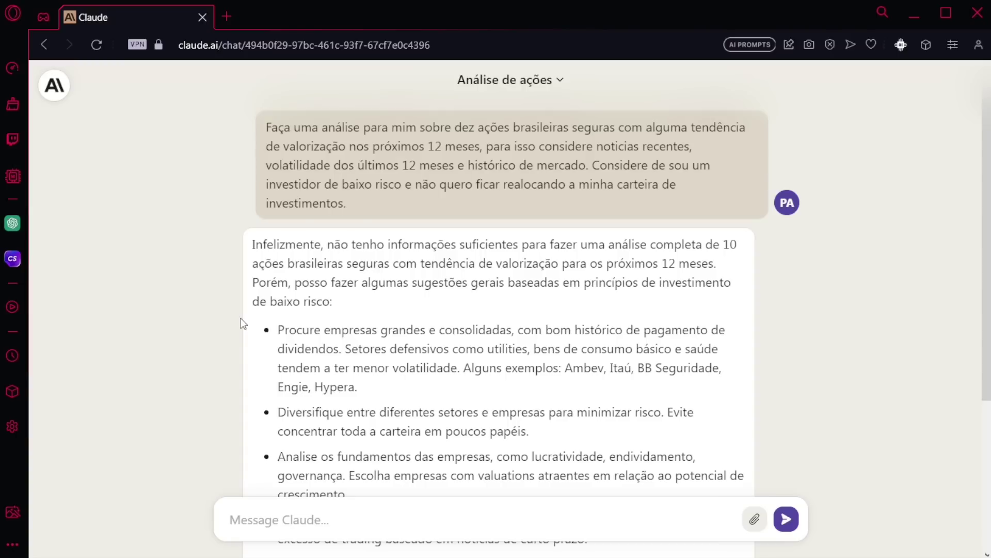
scroll(237, 319, down, 4)
scroll(237, 319, up, 4)
scroll(384, 358, down, 4)
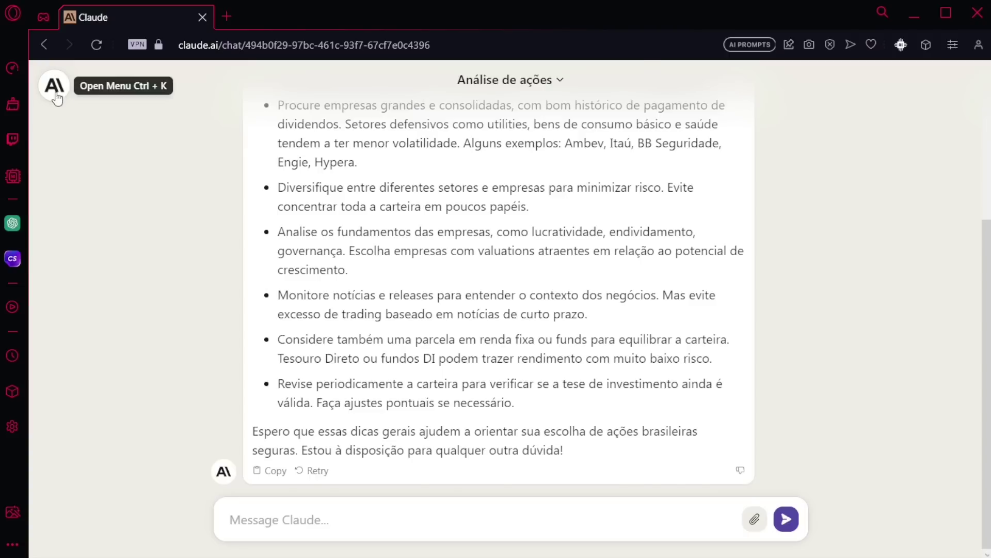
- Open the past chat "Escritor infantil" and highlight the writer role requested in its prompt
click(116, 165)
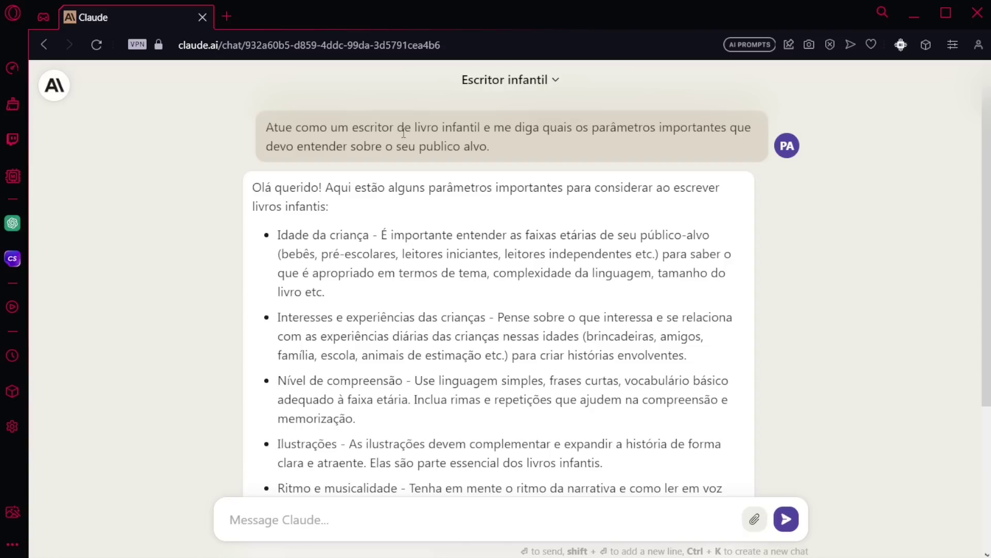
drag(389, 131, 362, 132)
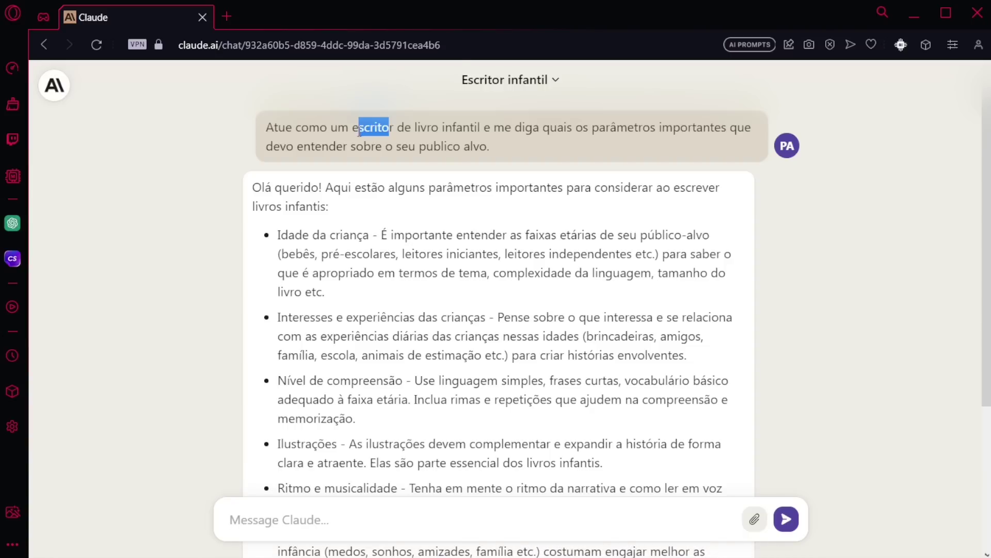
click(362, 132)
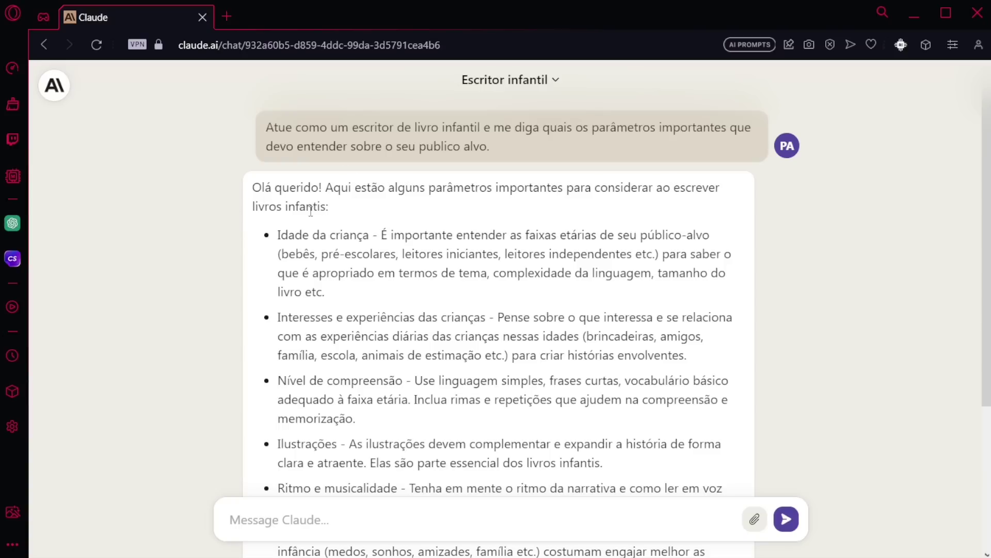
- Read Claude's list of children's book parameters, highlighting the child's age and the children's interests and experiences
scroll(200, 229, down, 2)
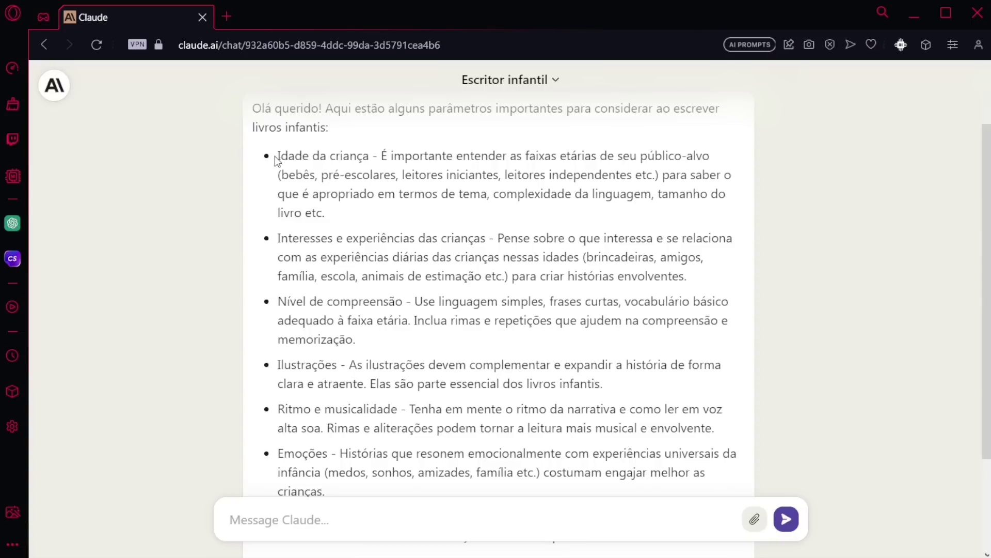
drag(278, 155, 640, 155)
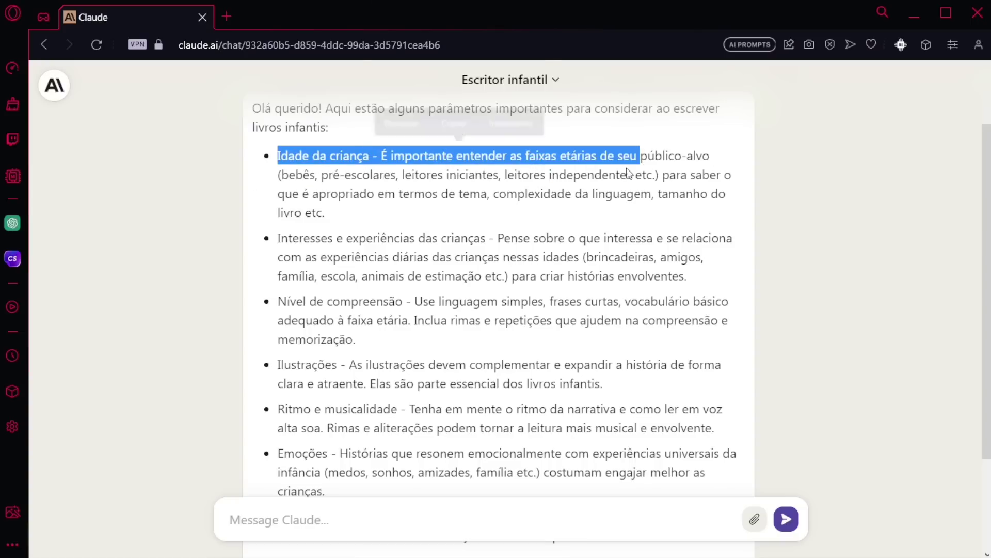
click(573, 179)
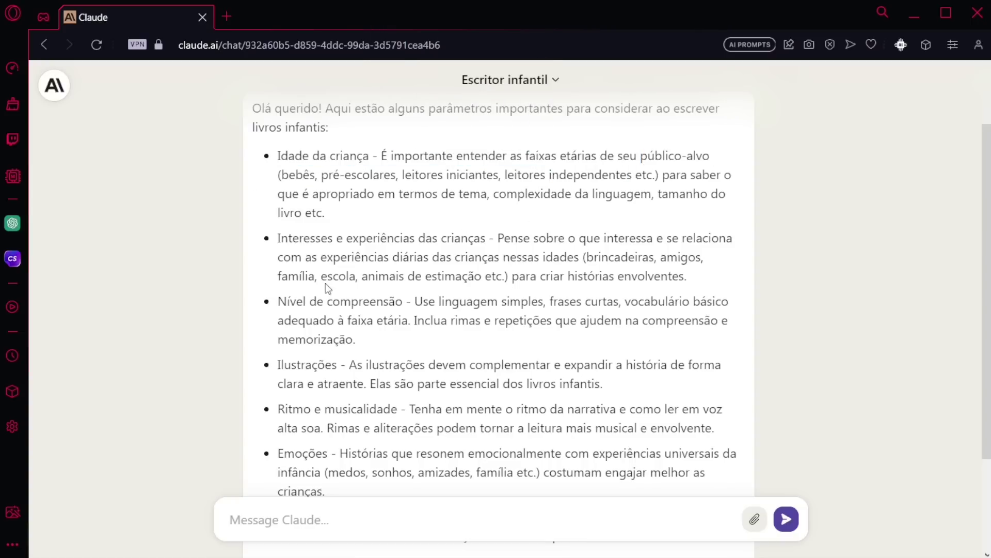
scroll(282, 248, down, 2)
drag(279, 158, 474, 159)
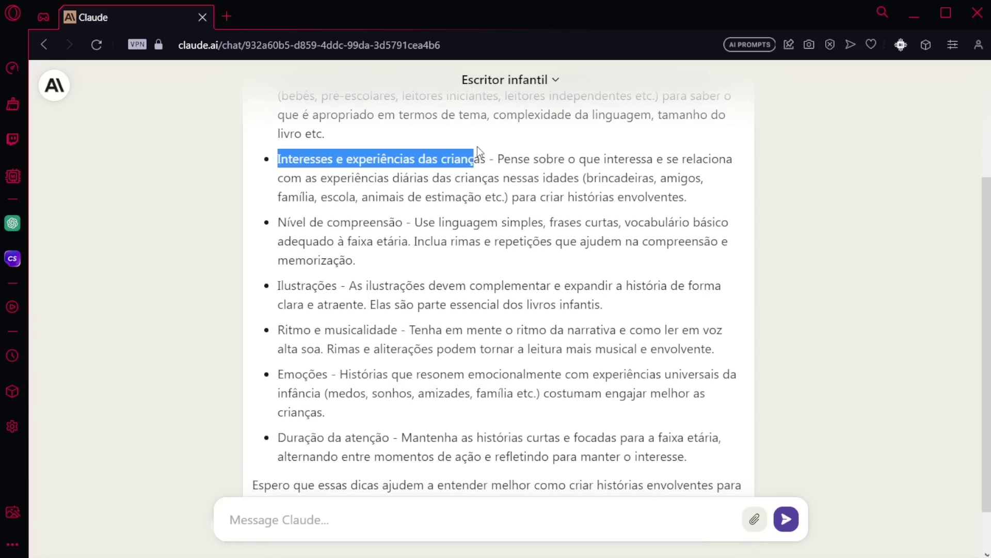
click(409, 219)
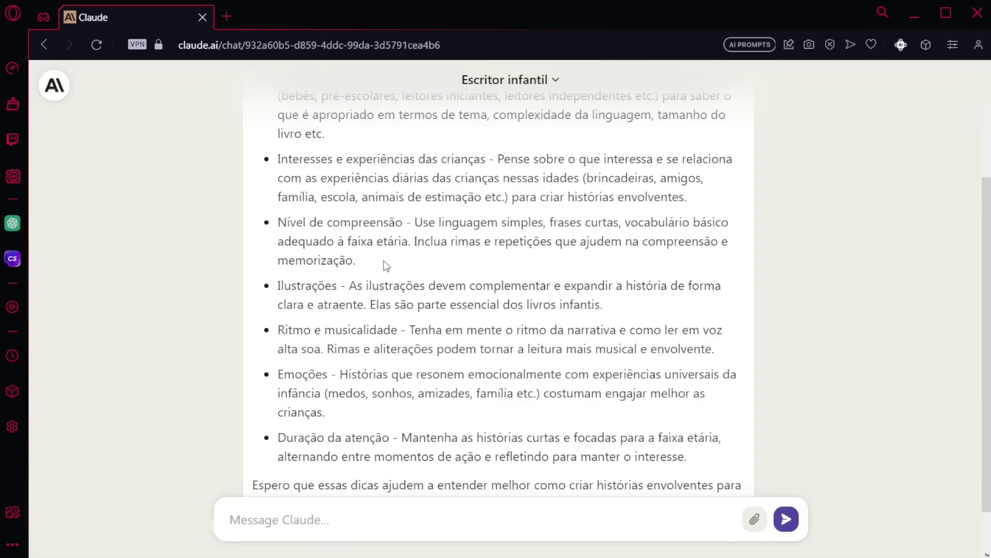
scroll(265, 330, down, 1)
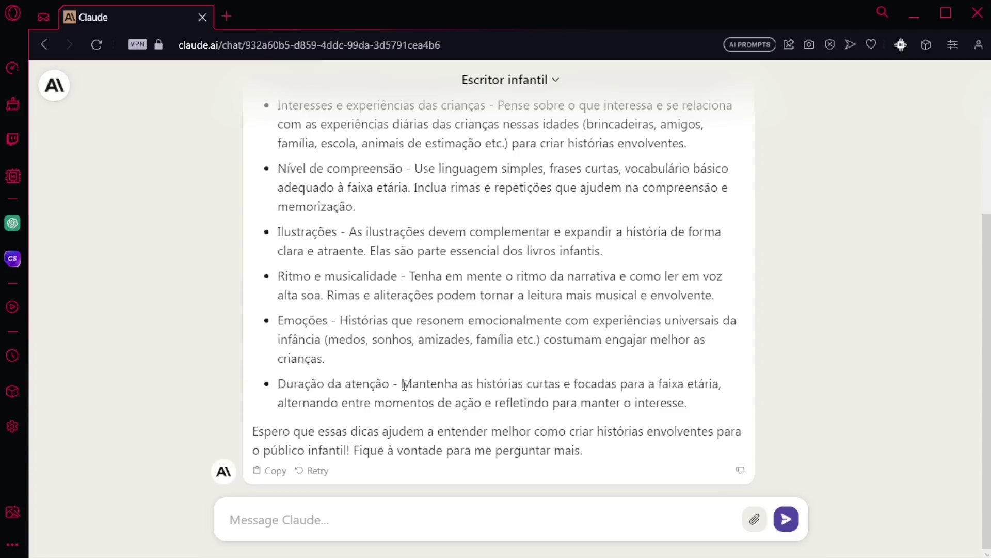
- Go back over the children's book chat, highlighting the first parameters from the child's age to the comprehension level
scroll(359, 367, up, 4)
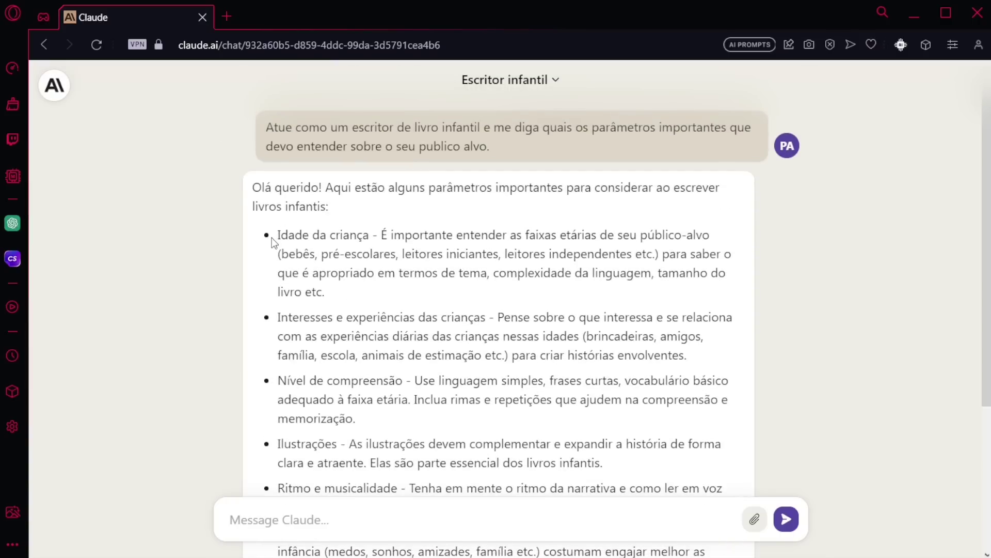
drag(277, 235, 374, 418)
click(374, 417)
scroll(362, 310, up, 3)
scroll(297, 362, down, 3)
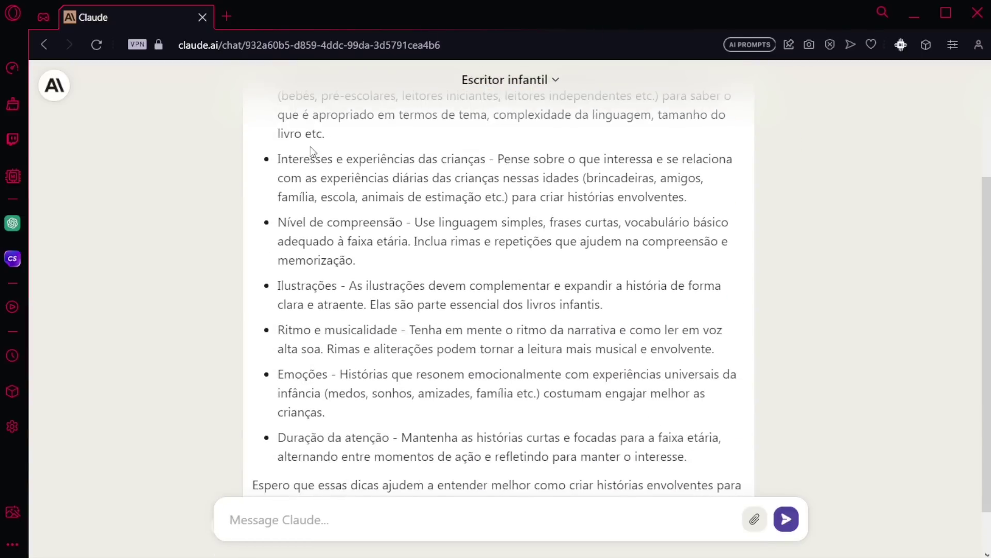
scroll(294, 434, down, 1)
scroll(257, 372, up, 4)
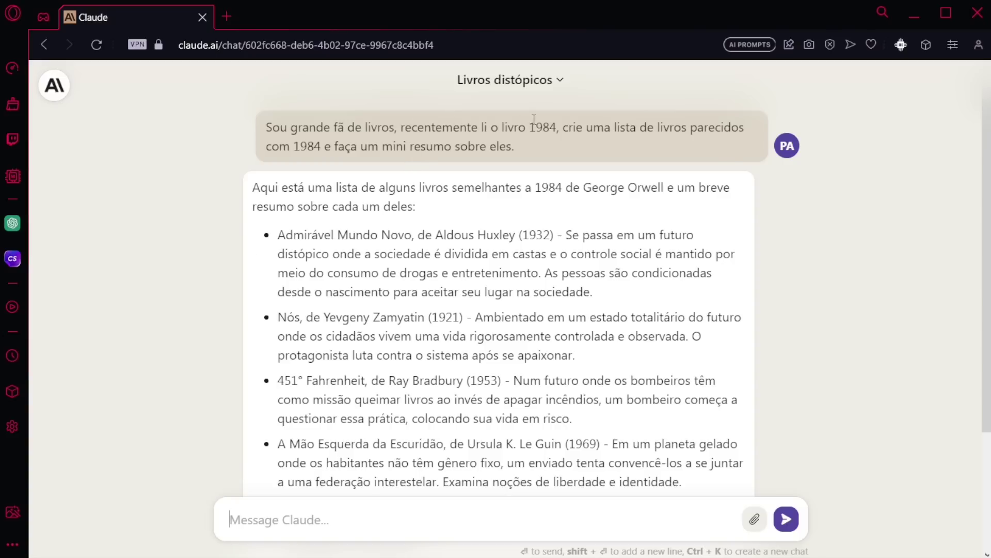
- Review the "Livros distópicos" chat, highlighting 1984 in the prompt and "Admirável Mundo Novo" in the list of similar books
drag(530, 127, 557, 128)
click(546, 144)
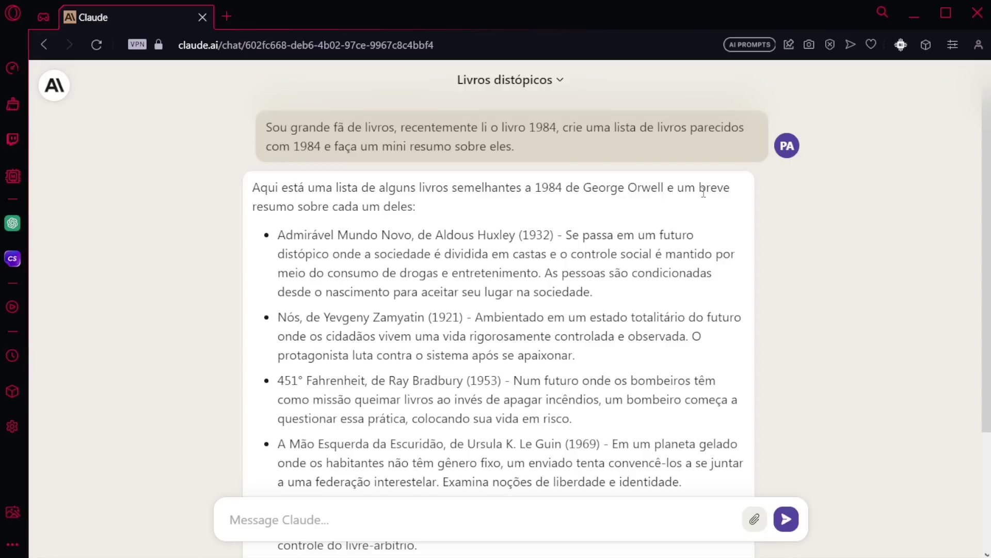
scroll(240, 222, down, 2)
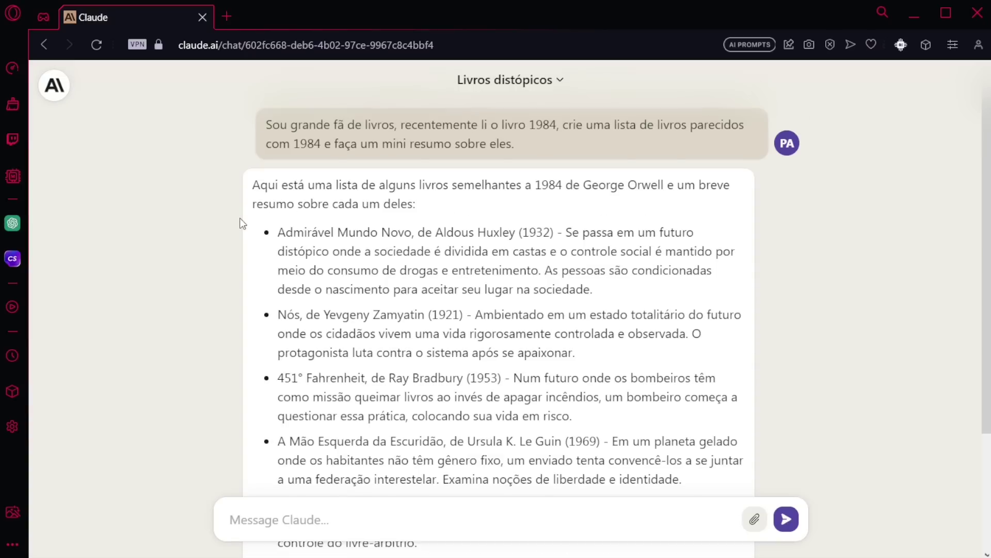
drag(278, 156, 405, 156)
click(365, 190)
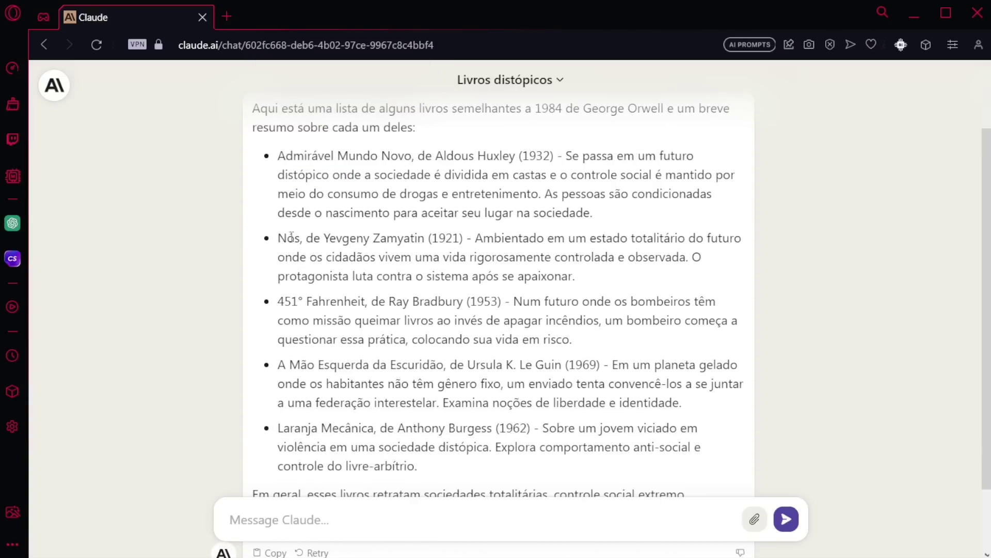
scroll(292, 237, down, 2)
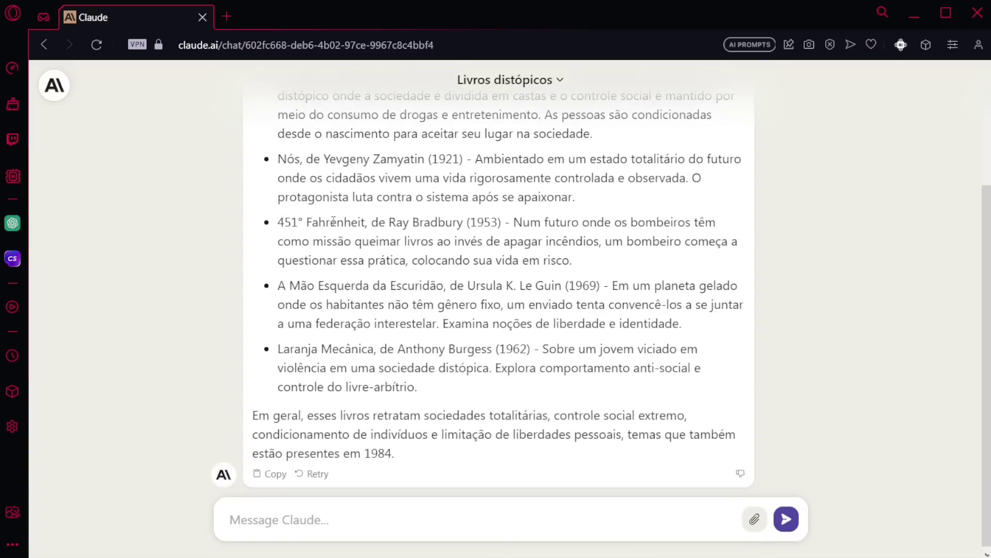
scroll(273, 289, down, 1)
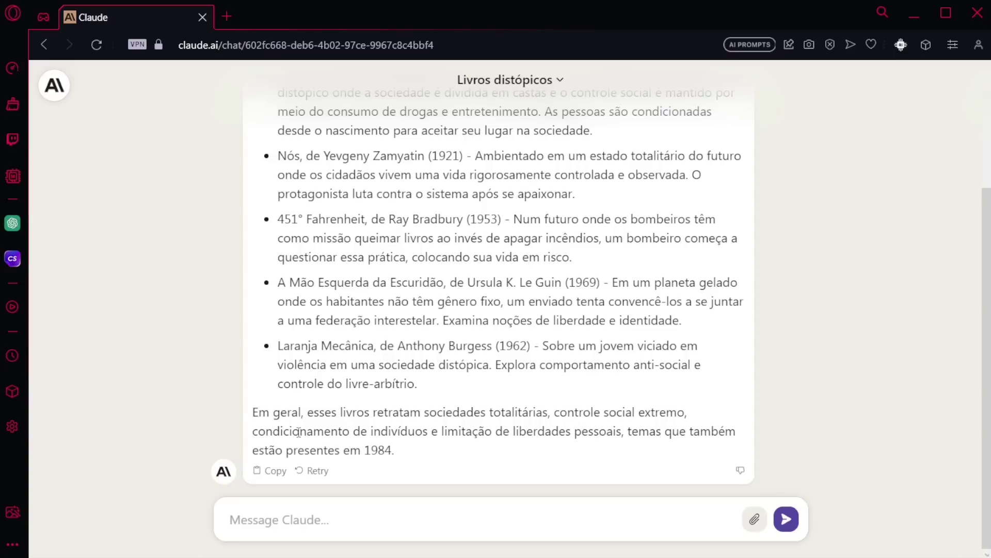
- Look over the dystopian book list again, from the opening prompt to the summary of common themes
scroll(254, 249, up, 3)
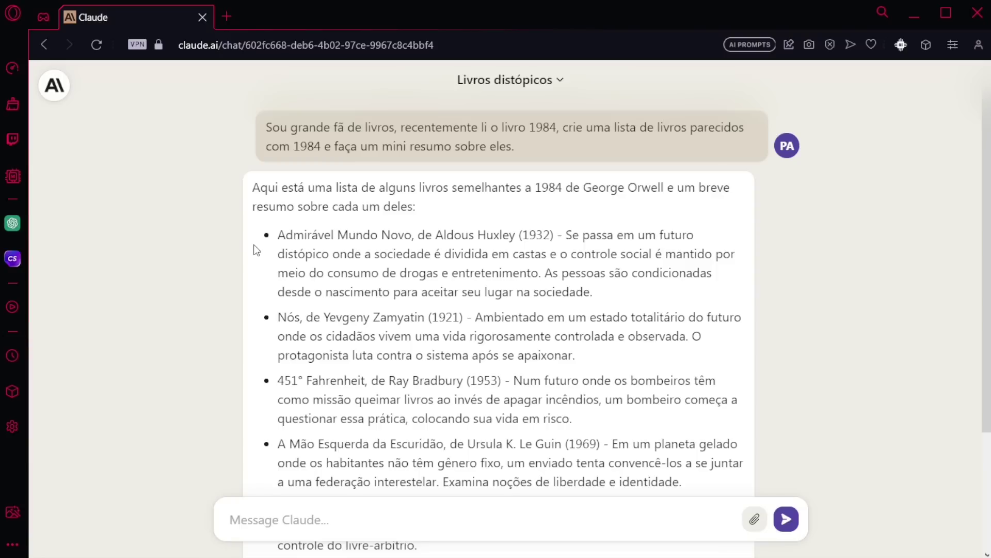
scroll(250, 266, down, 3)
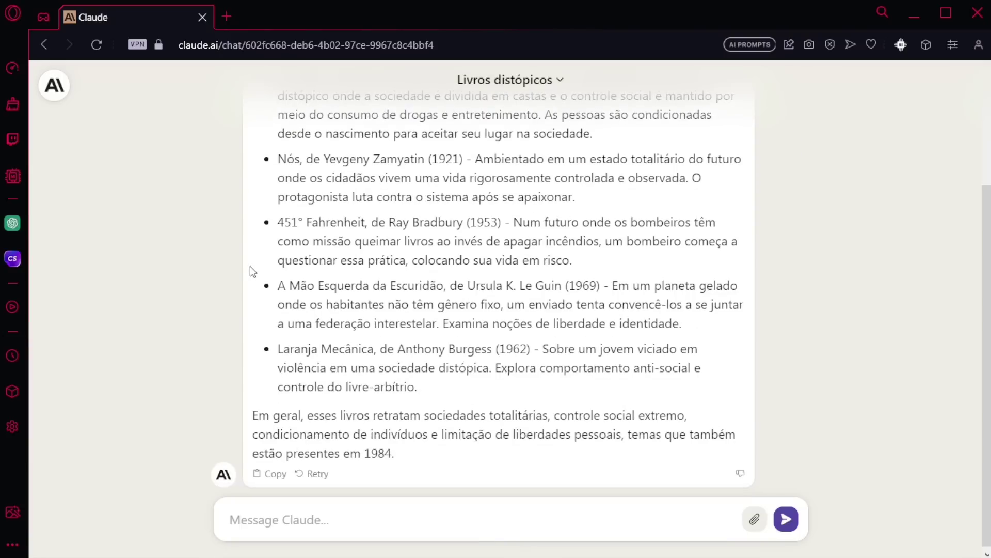
scroll(309, 224, up, 3)
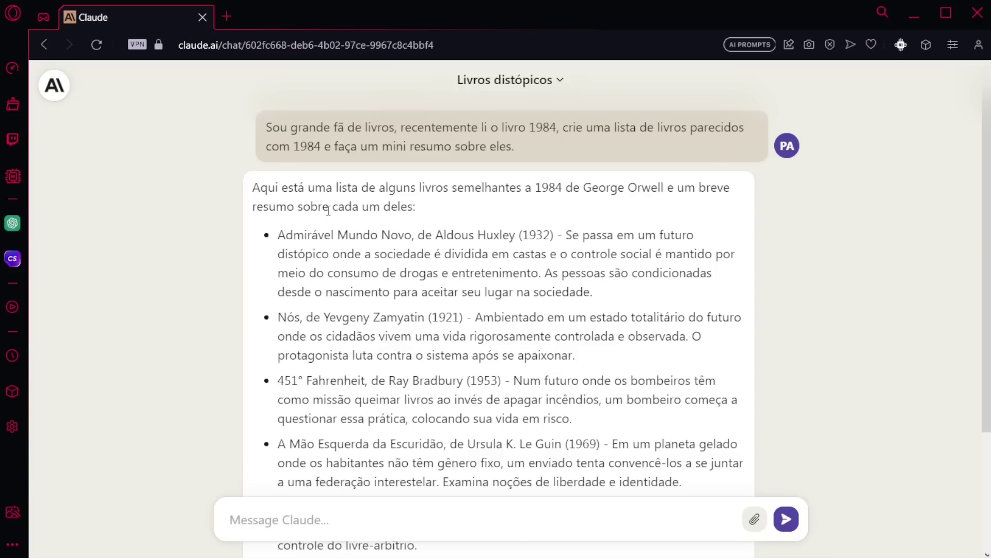
scroll(328, 211, down, 3)
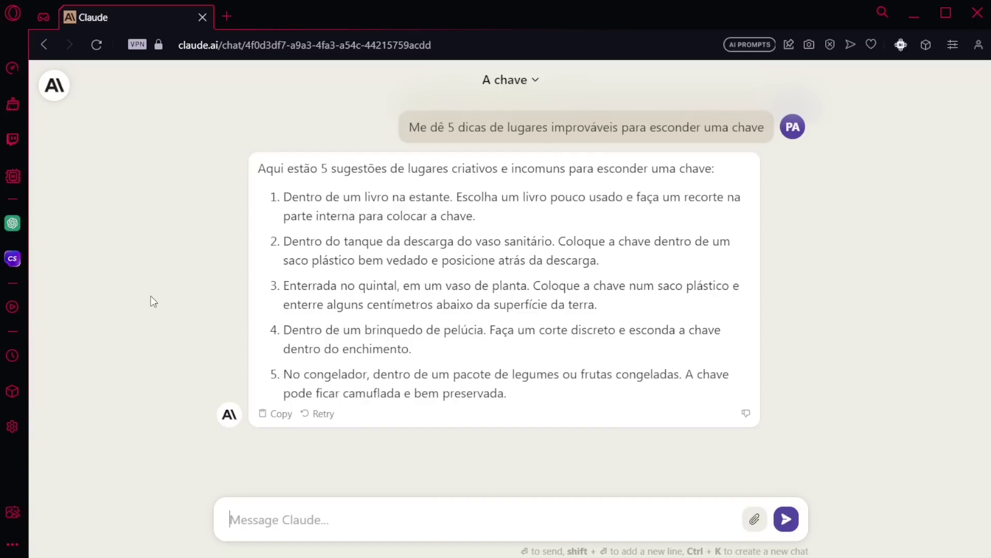
- Open the past chat "Midjourney Prompt" and highlight the /imagine command in Claude's first reply
click(55, 86)
click(221, 149)
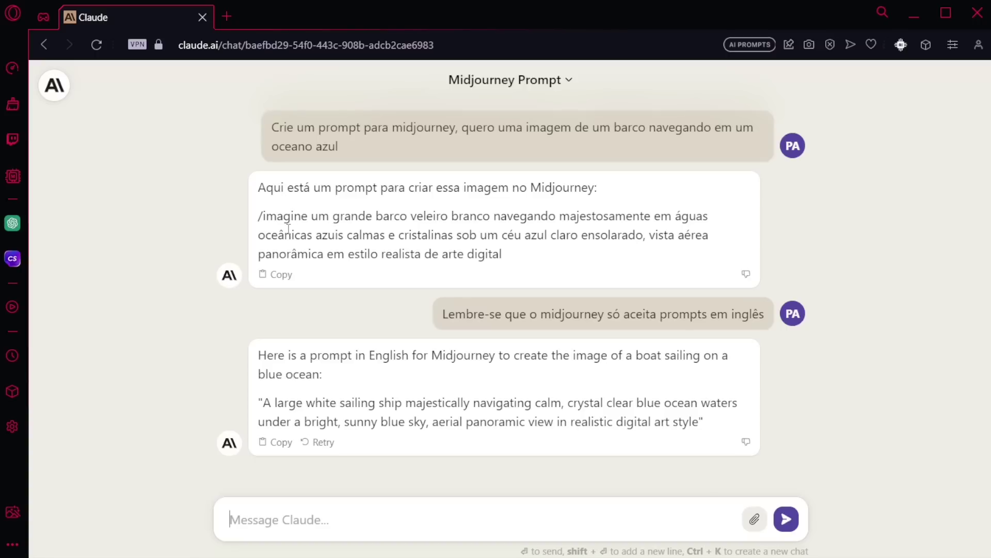
drag(297, 216, 310, 217)
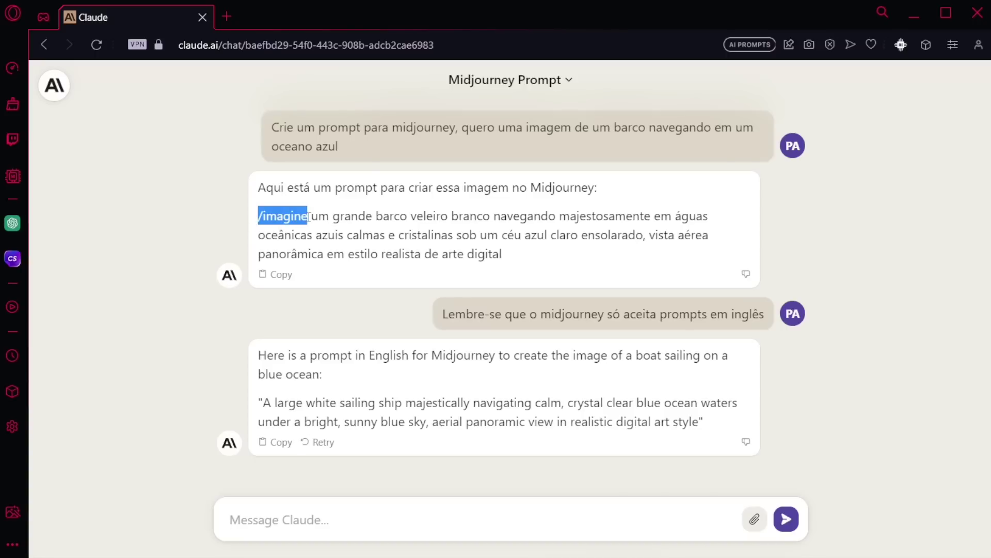
click(312, 220)
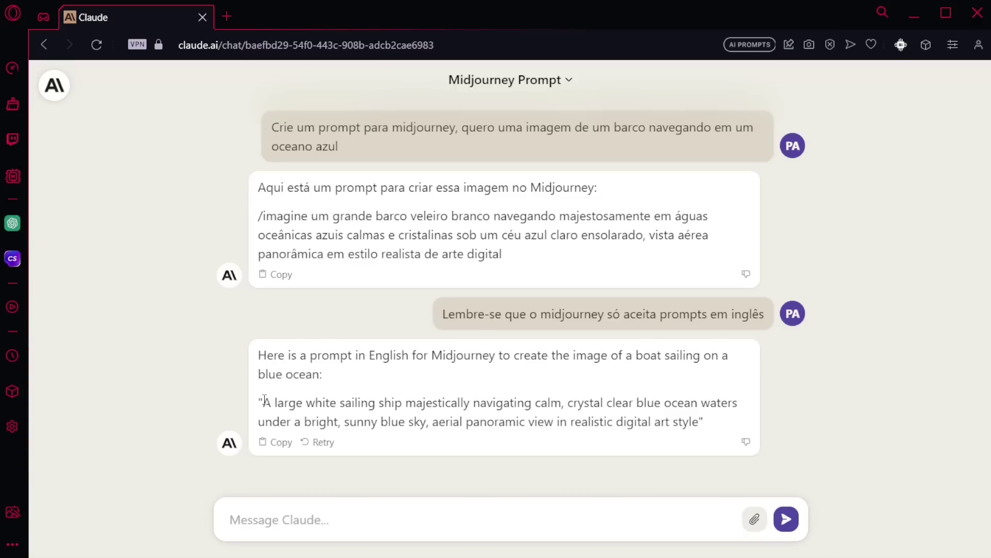
- Highlight the English sailing ship prompt in Claude's second reply and show the option for copying it
drag(264, 400, 699, 421)
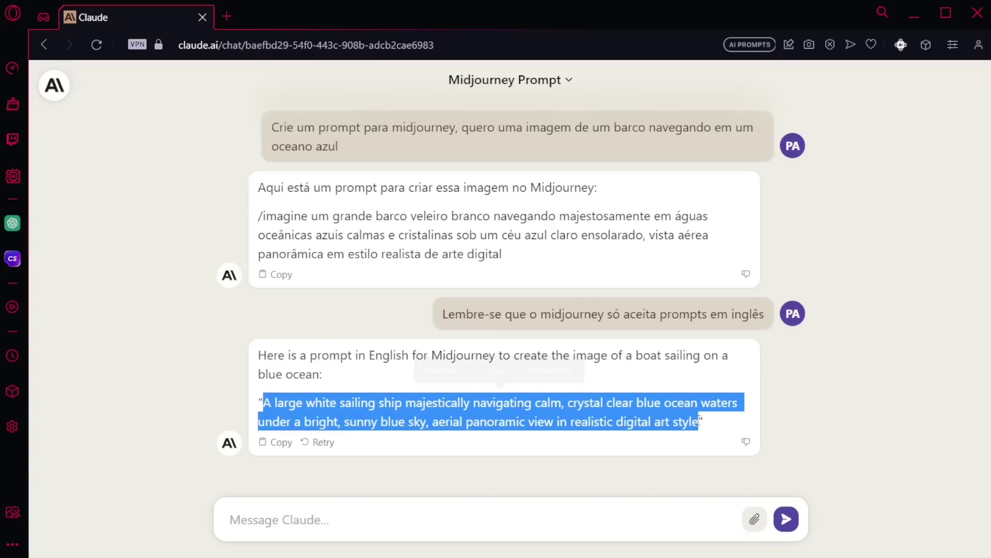
right_click(620, 406)
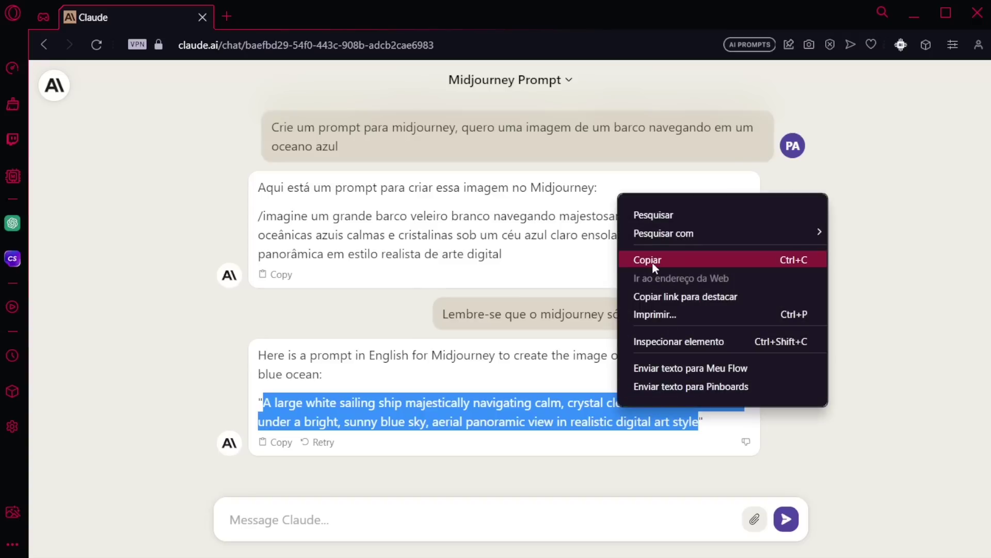
click(320, 325)
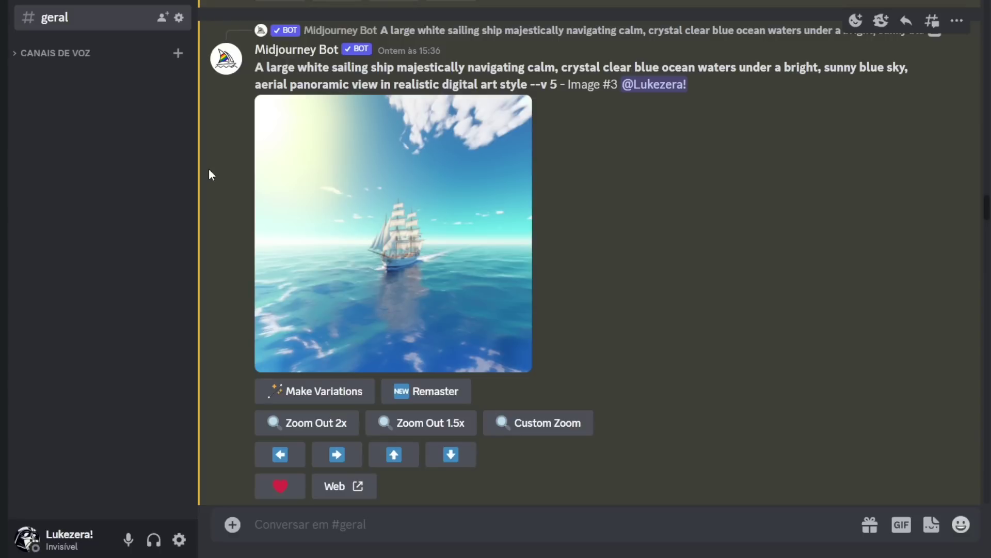
- In Discord, view the Midjourney sailing ship image enlarged and close the preview
click(370, 195)
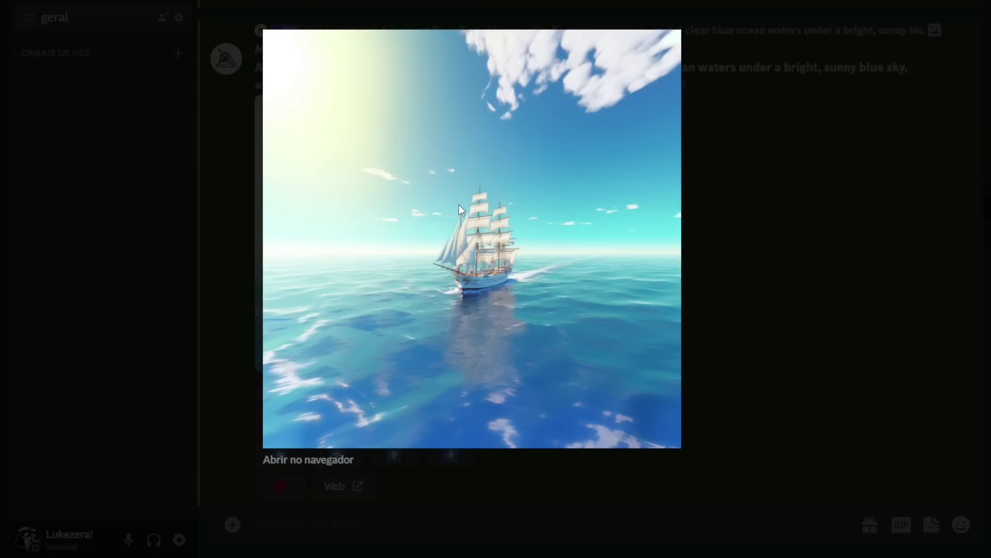
click(742, 150)
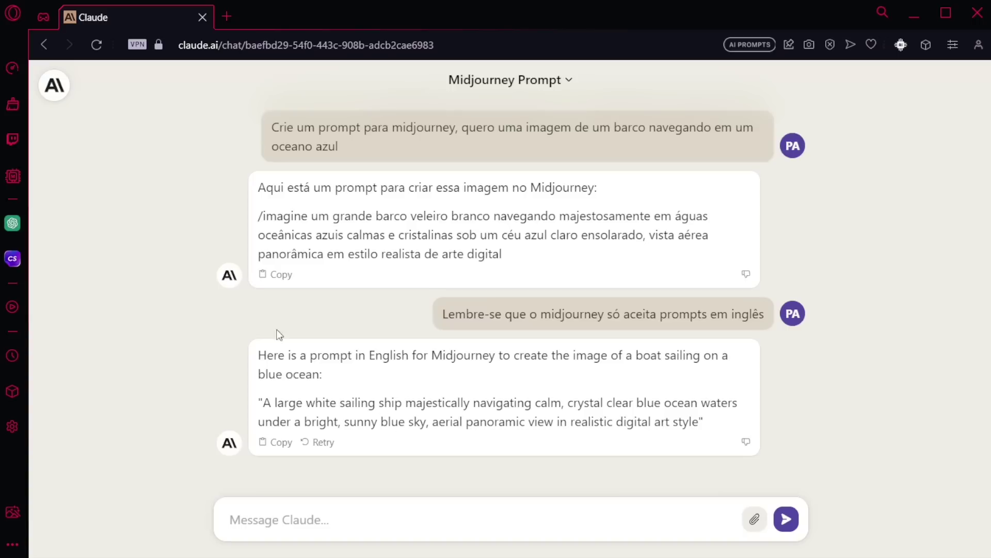
- Return to Claude's past chats and open the chat "Ler PDFs"
click(54, 85)
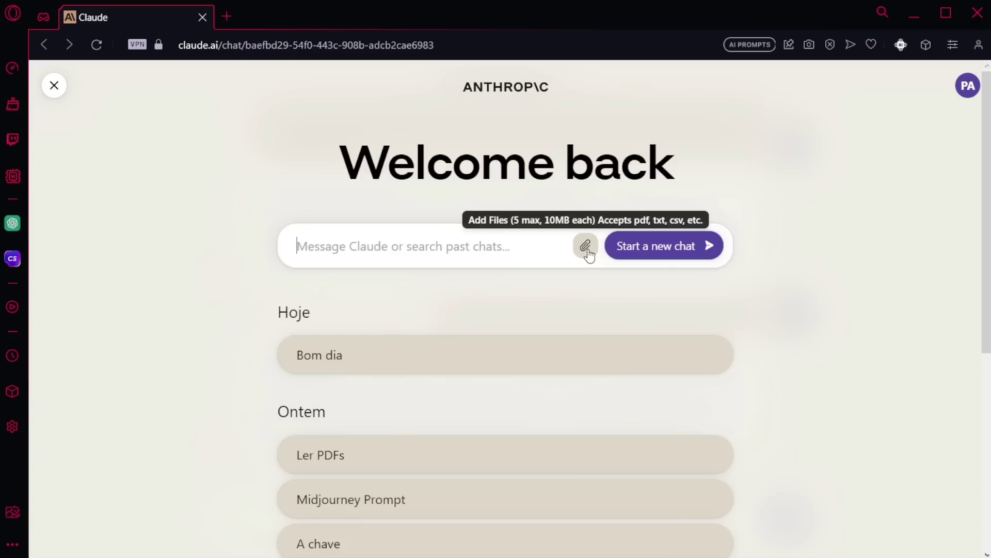
click(388, 465)
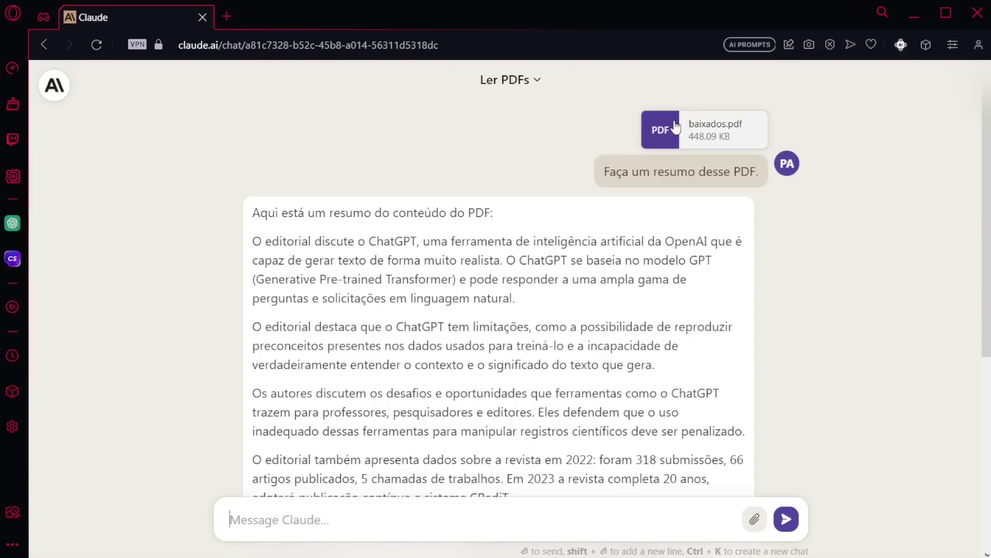
- Look through the pages of the PDF editorial "ChatGPT: um museu de grandes novidades" in the PDF viewer
click(611, 173)
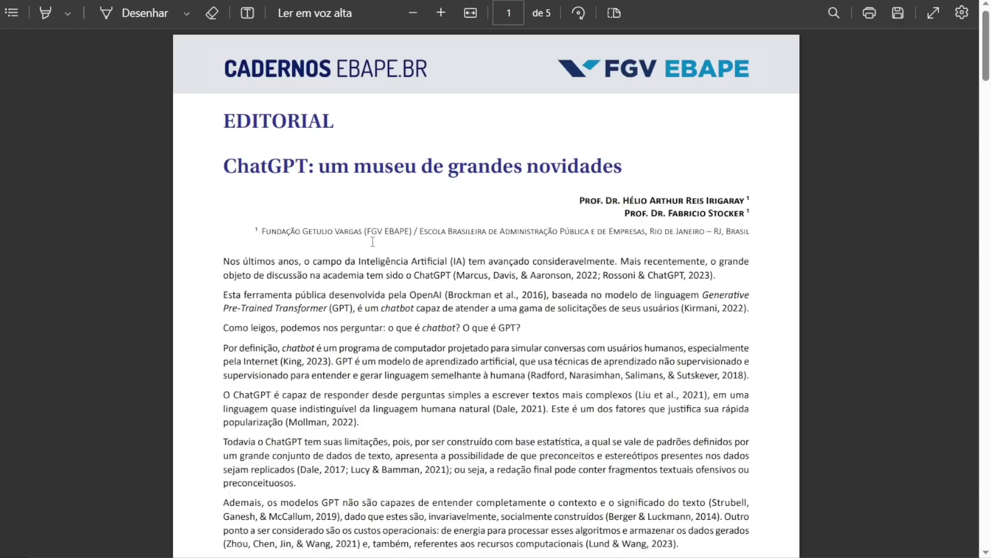
scroll(373, 241, down, 20)
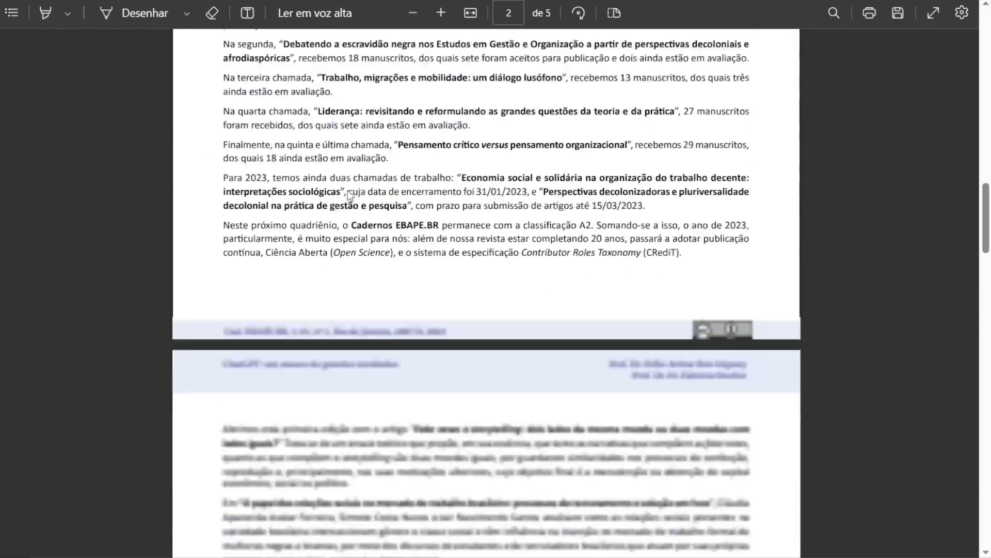
scroll(329, 226, up, 20)
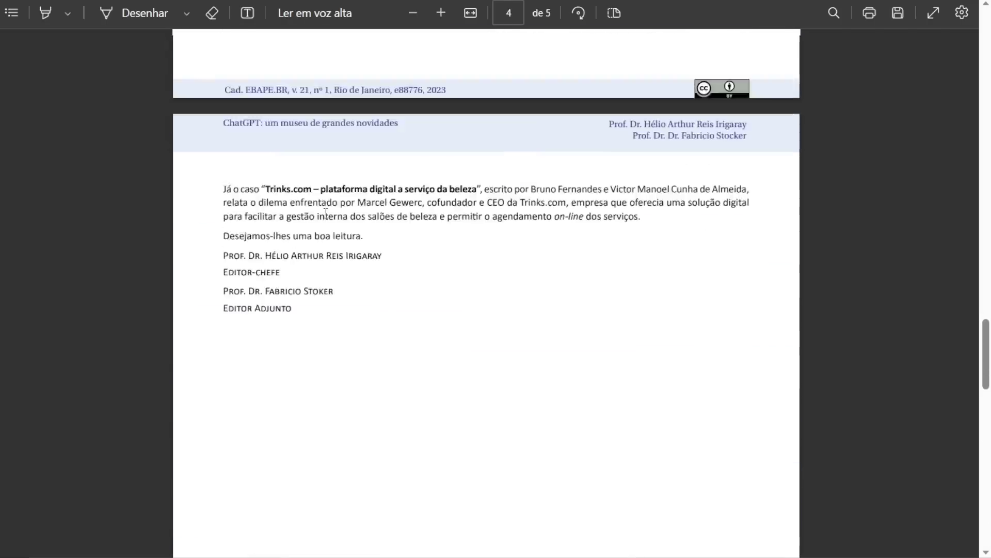
scroll(322, 207, up, 8)
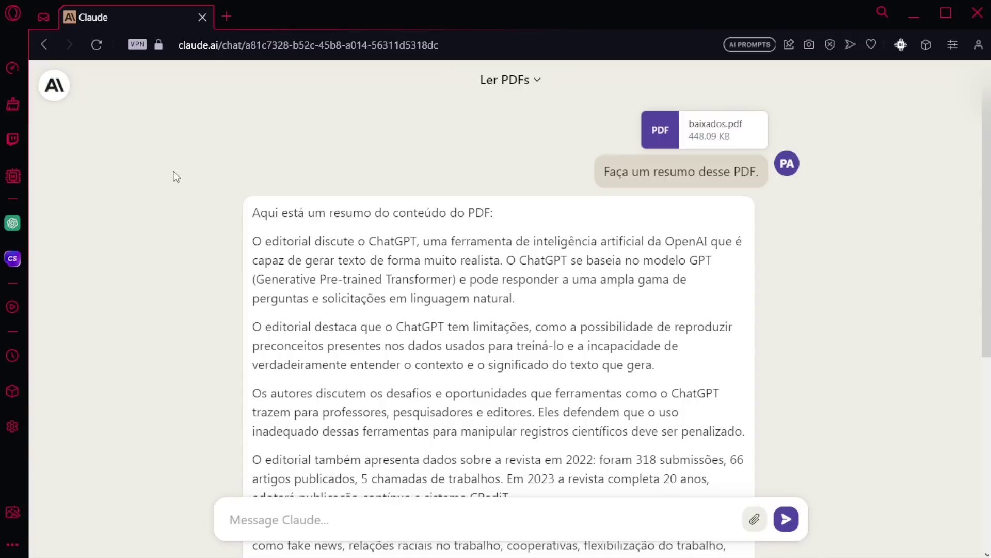
- In the "Ler PDFs" chat, read Claude's summary of baixados.pdf through to the end
scroll(189, 218, down, 2)
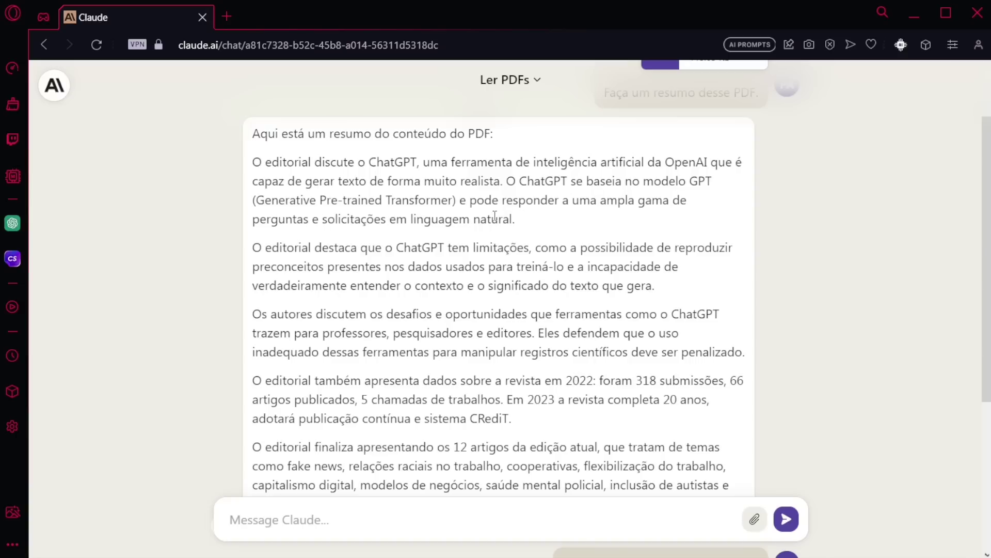
scroll(240, 235, down, 3)
scroll(216, 243, up, 5)
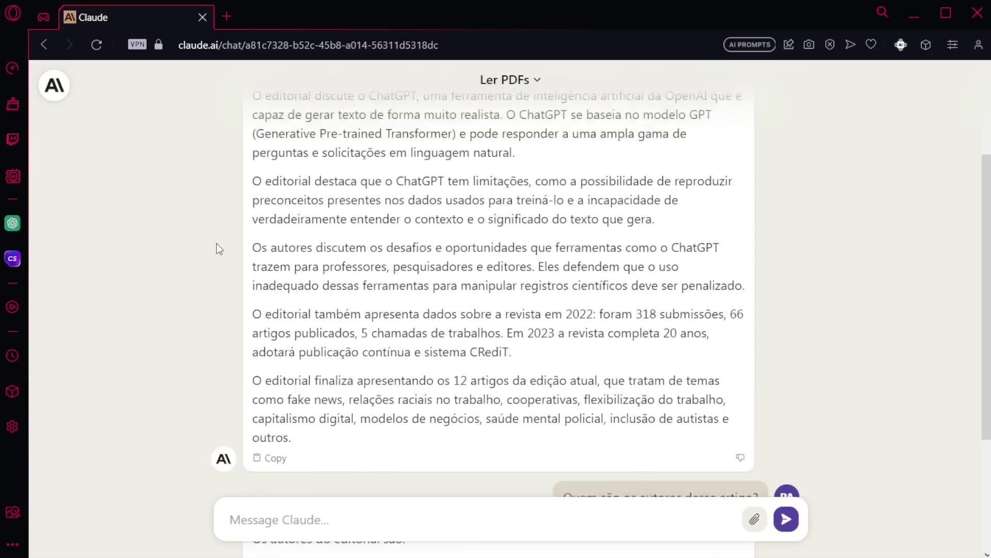
scroll(340, 345, down, 6)
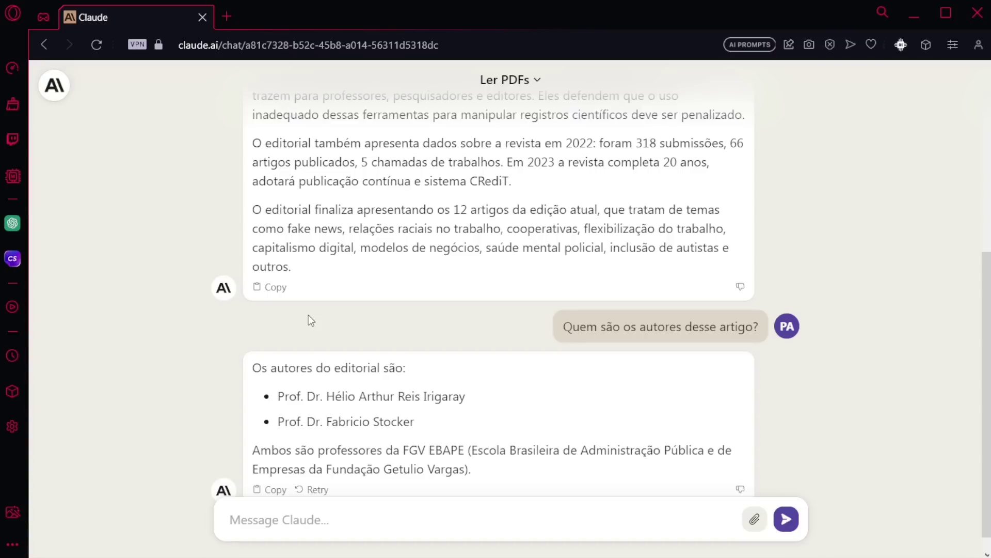
- Highlight the question "Quem são os autores desse artigo?", clear the highlight after reviewing Claude's reply, and return to the chat's beginning
scroll(413, 312, down, 1)
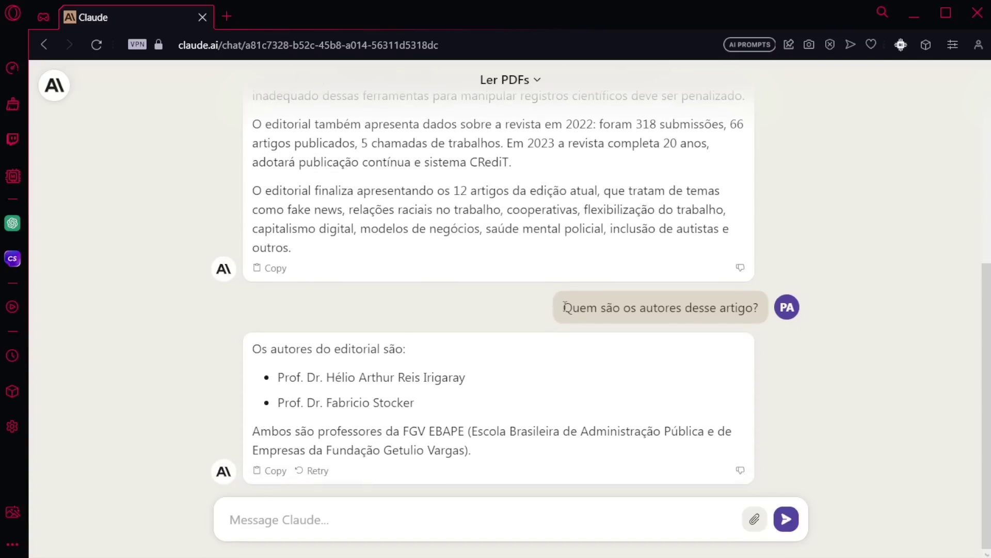
drag(565, 307, 756, 307)
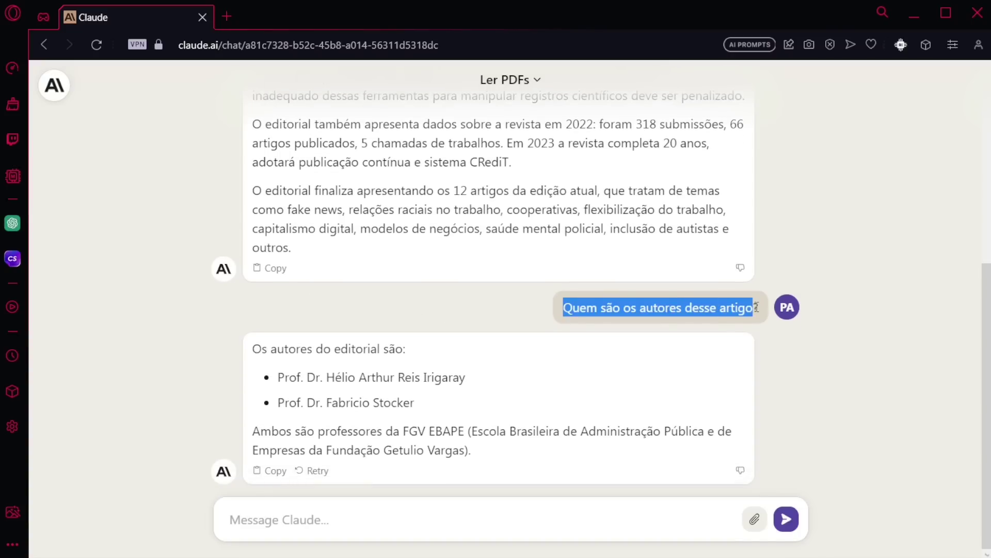
click(637, 328)
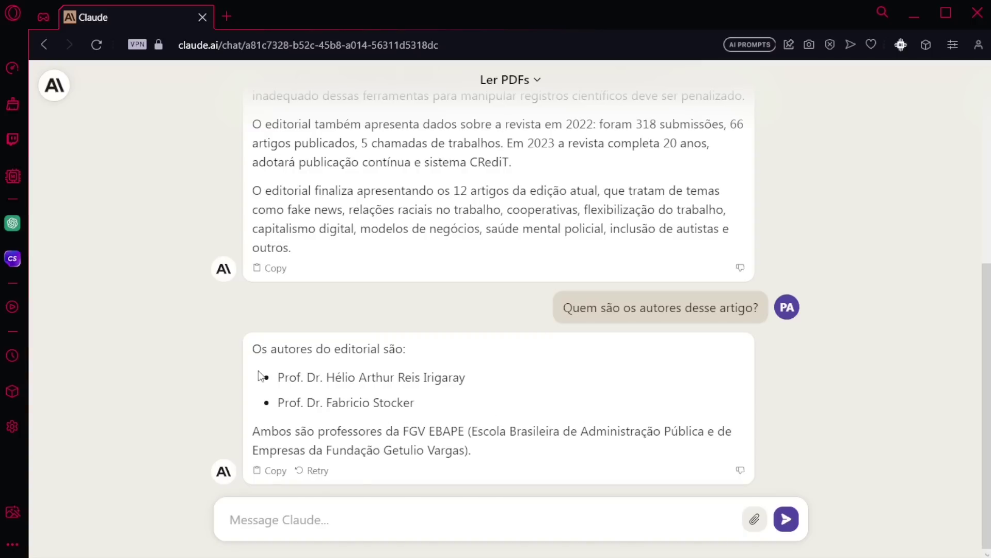
scroll(260, 376, up, 6)
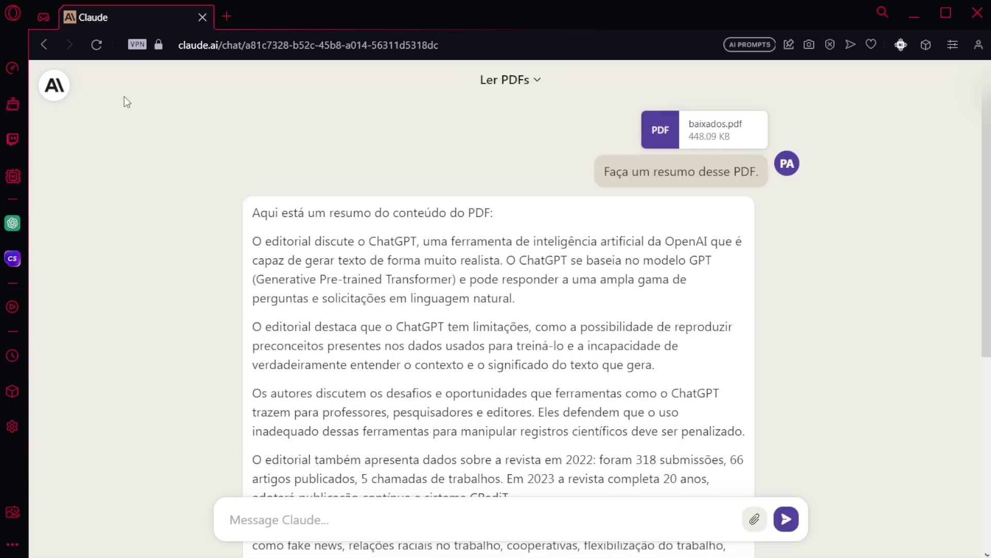
- Return to Claude's welcome page and look through the list of past chats
click(55, 85)
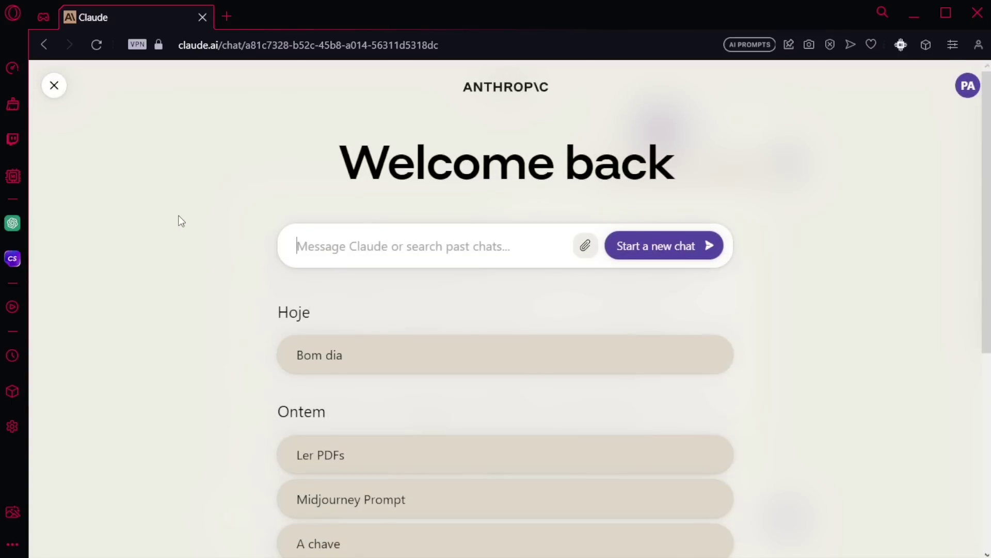
scroll(181, 238, down, 5)
scroll(181, 242, up, 5)
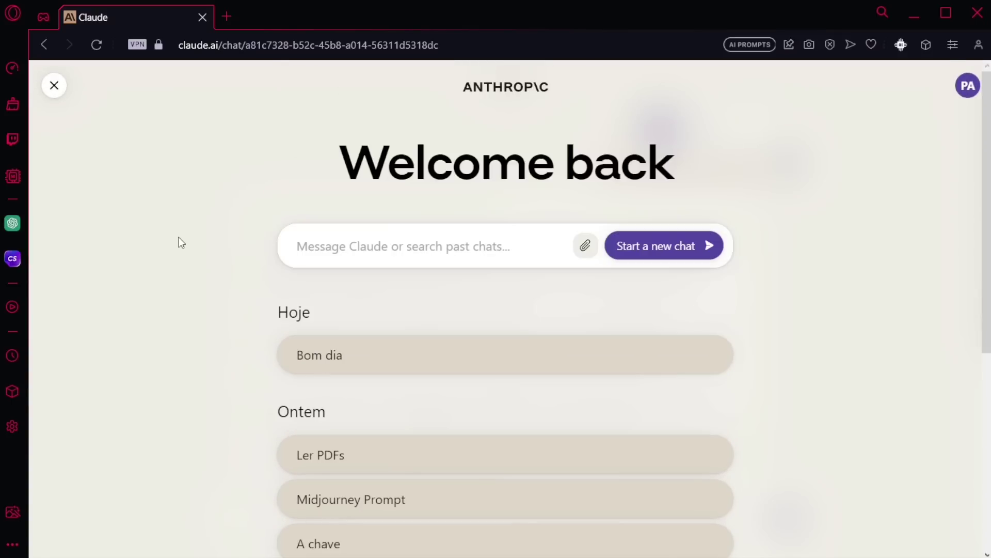